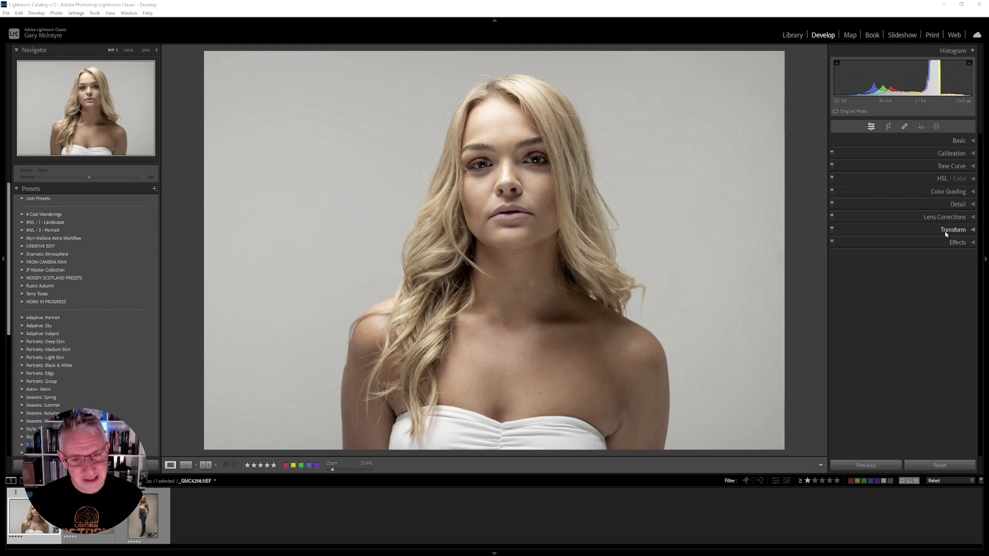
- Start a person mask from the Masking panel for the detected Person 1
left_click(937, 128)
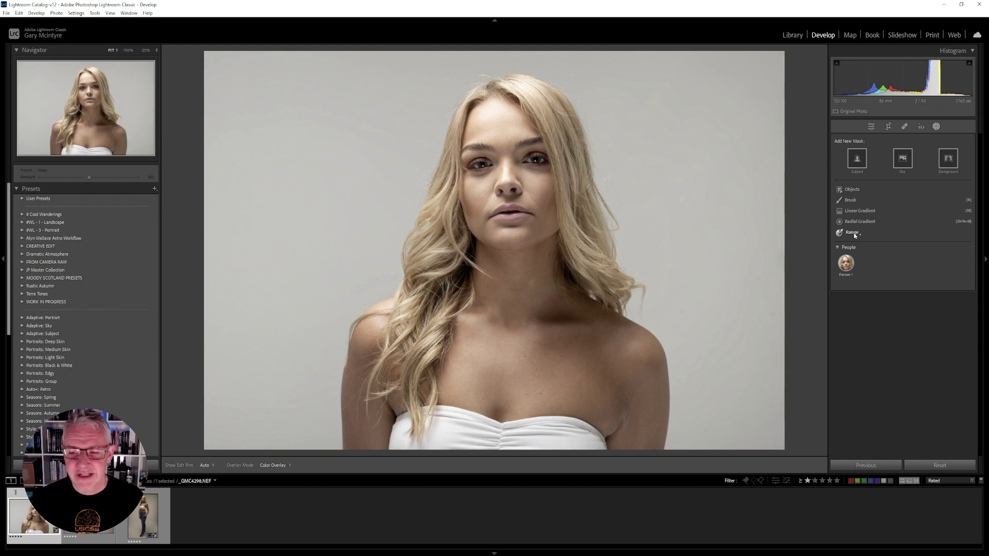
mouse_move(853, 261)
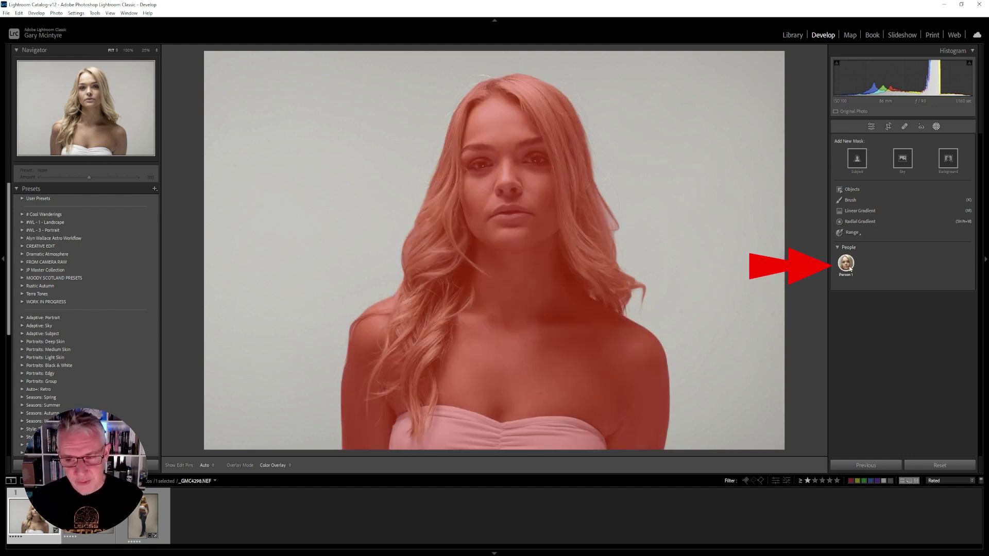
left_click(846, 264)
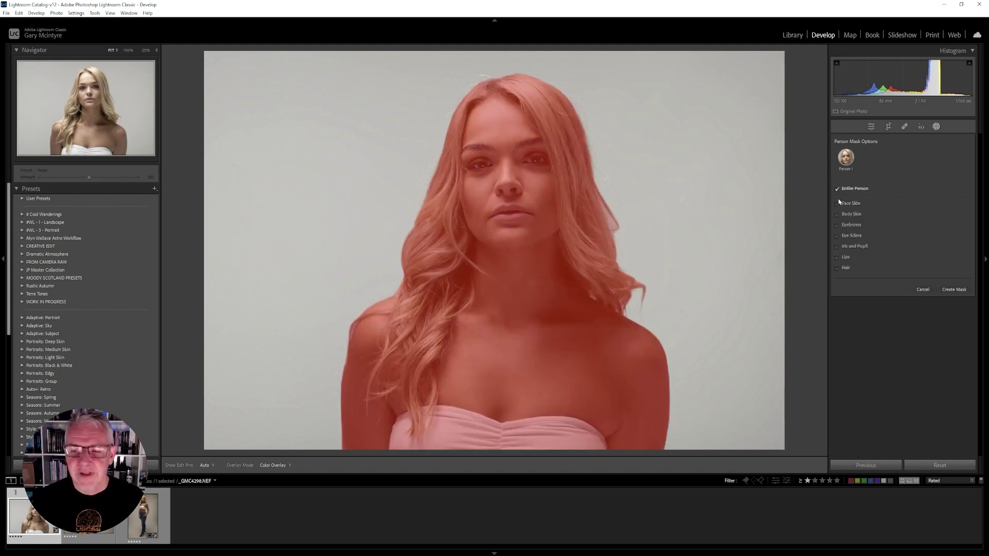
left_click(838, 189)
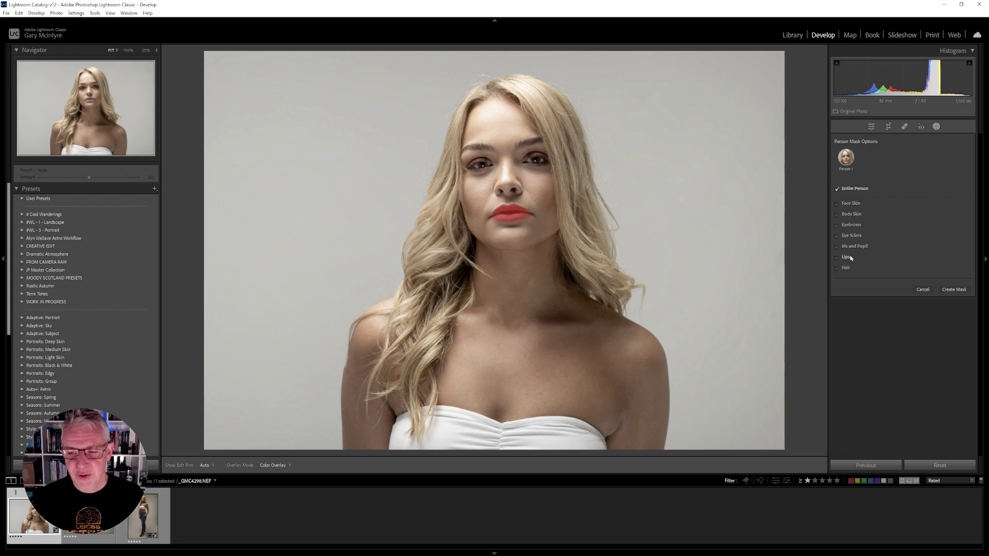
- Mask face skin, body skin, eyebrows, sclera, irises, lips and hair as seven separate masks
left_click(837, 190)
left_click(837, 204)
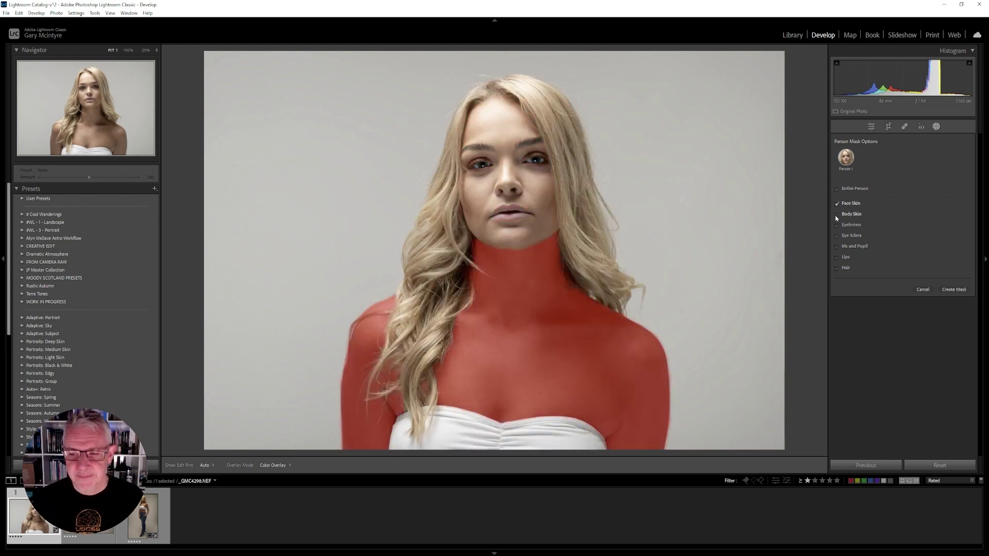
left_click(837, 214)
left_click(837, 225)
left_click(837, 236)
left_click(836, 246)
left_click(836, 257)
left_click(837, 269)
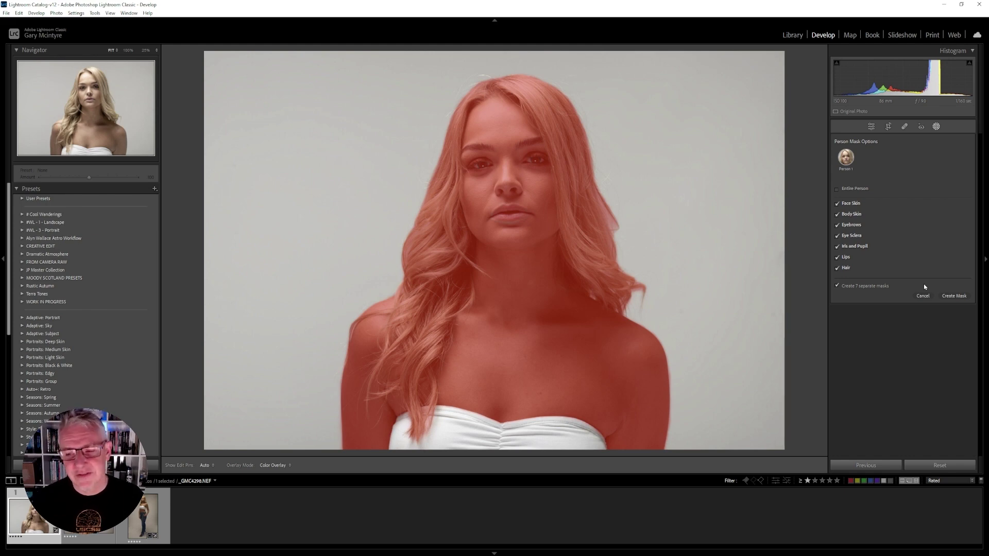
left_click(954, 296)
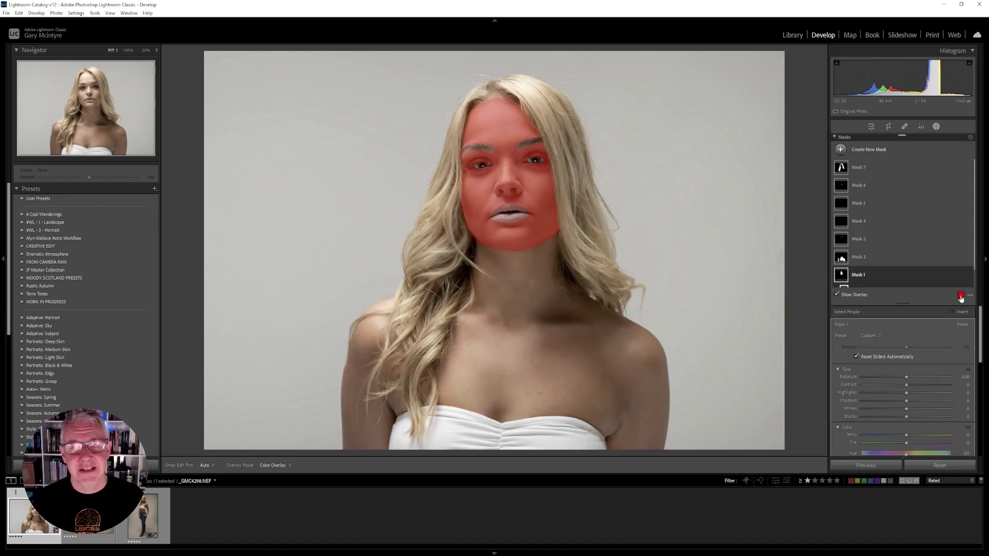
- Shift the hair mask's hue to -70.9 to recolour the blonde hair
left_click(888, 167)
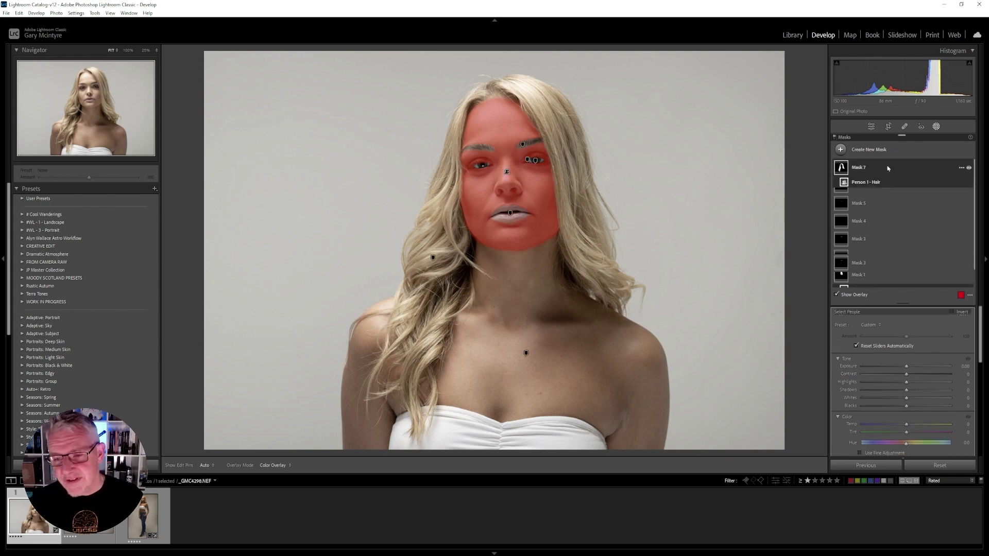
scroll(926, 404, "down", 1)
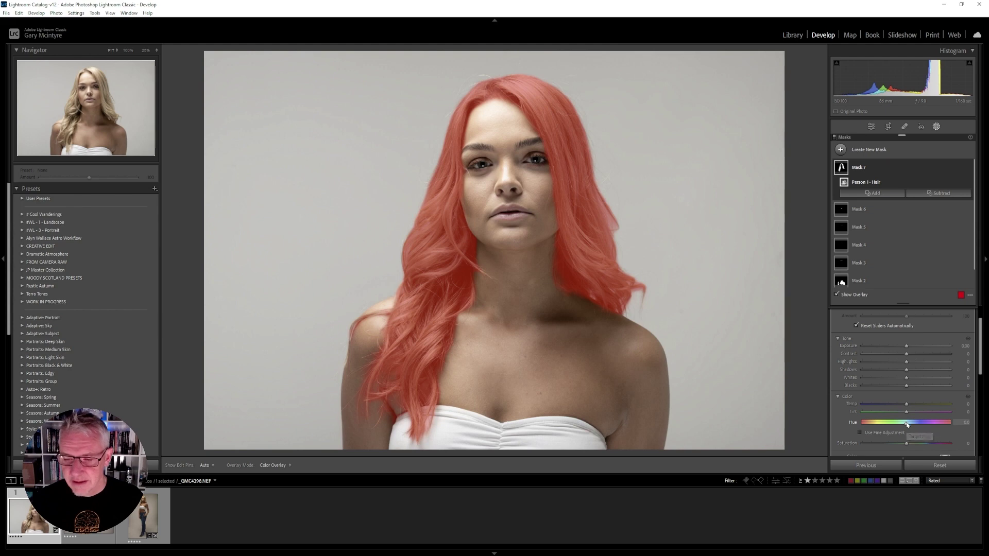
left_click_drag(906, 424, 890, 425)
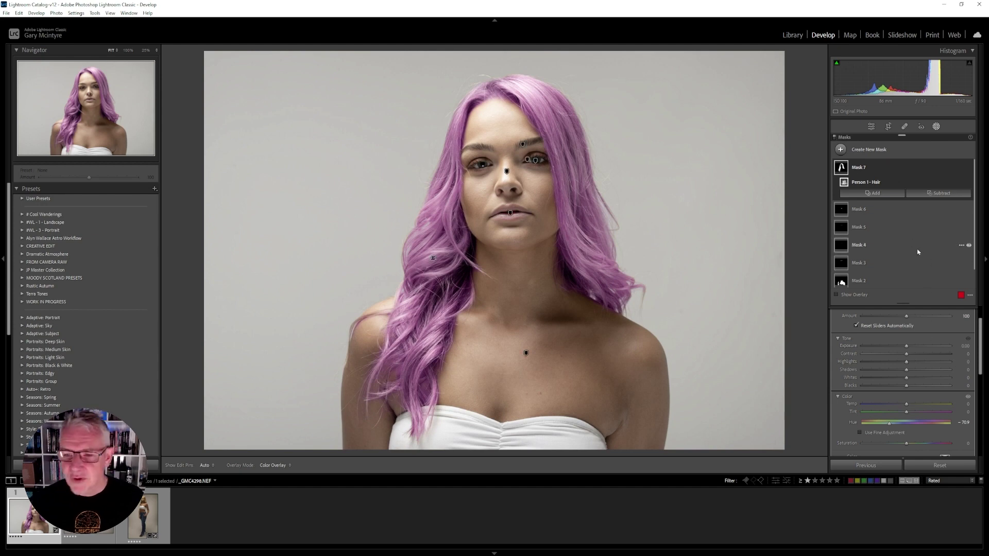
- Brighten the face skin mask to 0.16 exposure
scroll(907, 258, "down", 1)
left_click(873, 281)
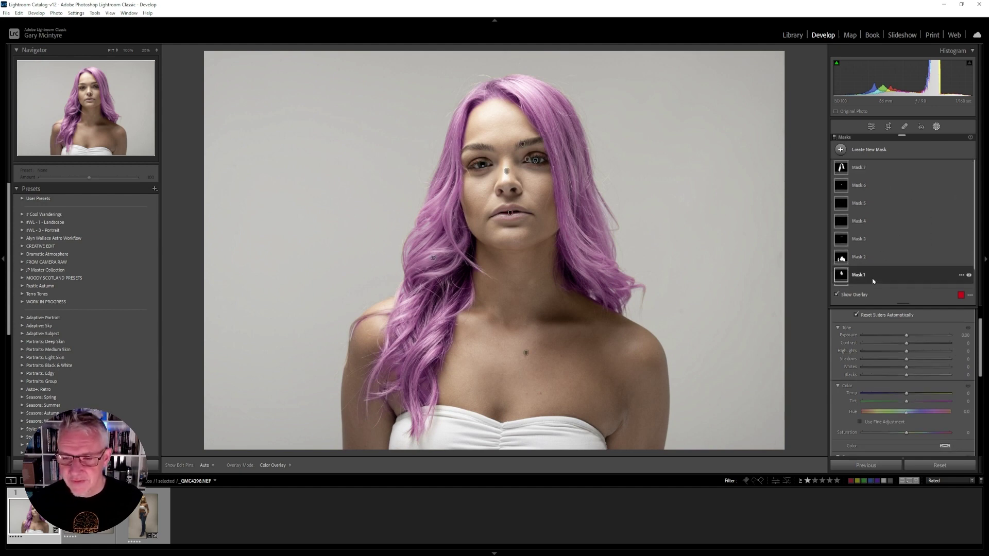
key("o")
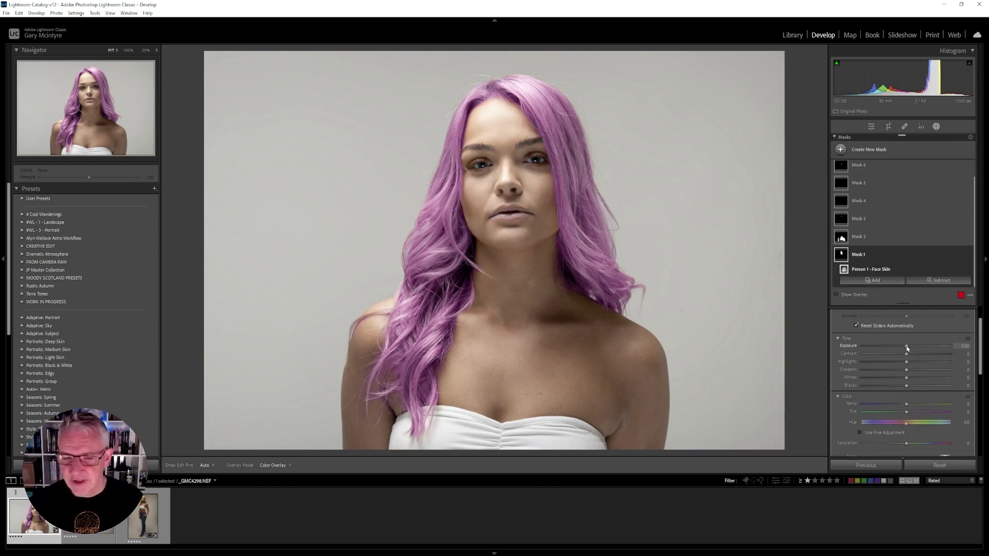
left_click_drag(906, 346, 911, 370)
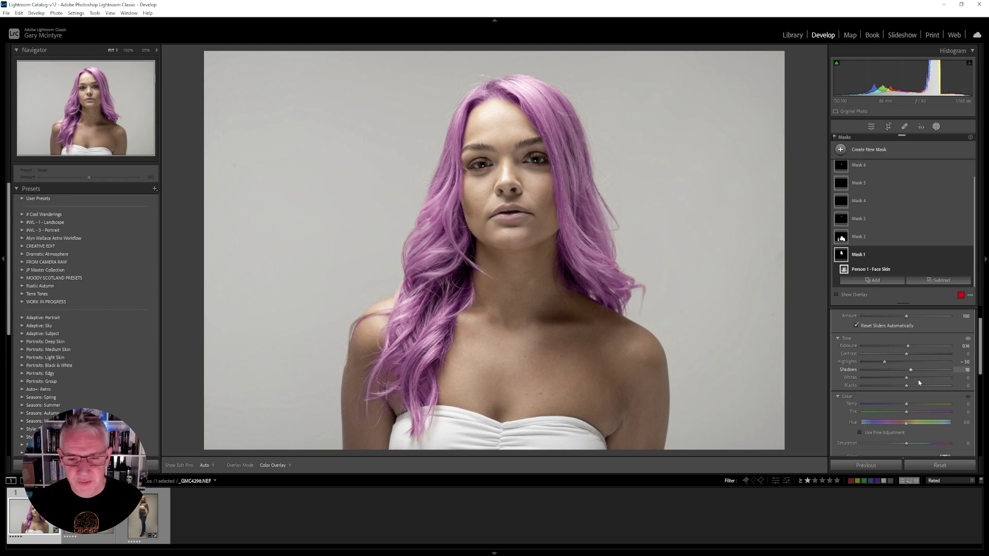
- Raise the body skin mask to 0.12 exposure and lift its shadows
left_click(870, 237)
key("o")
left_click_drag(907, 347, 907, 349)
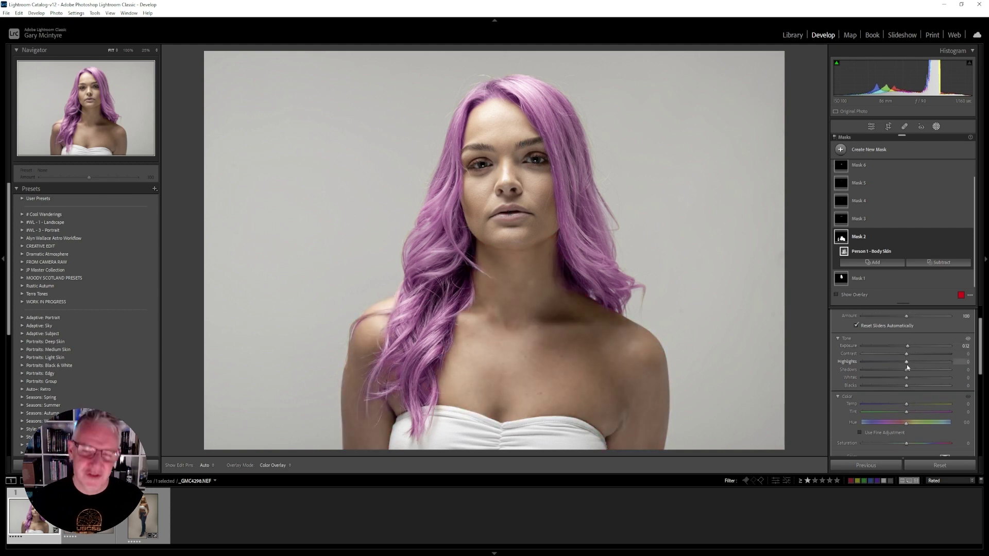
left_click_drag(907, 370, 910, 371)
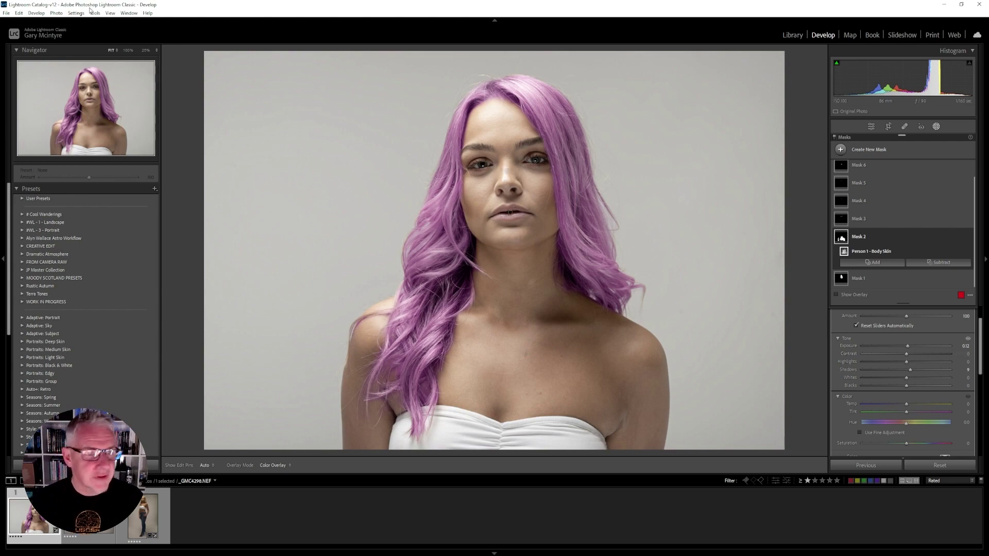
- At 100% zoom, give the iris mask 0.23 exposure, 12 highlights, 15 whites, −6 temp, −88 saturation
left_click(128, 50)
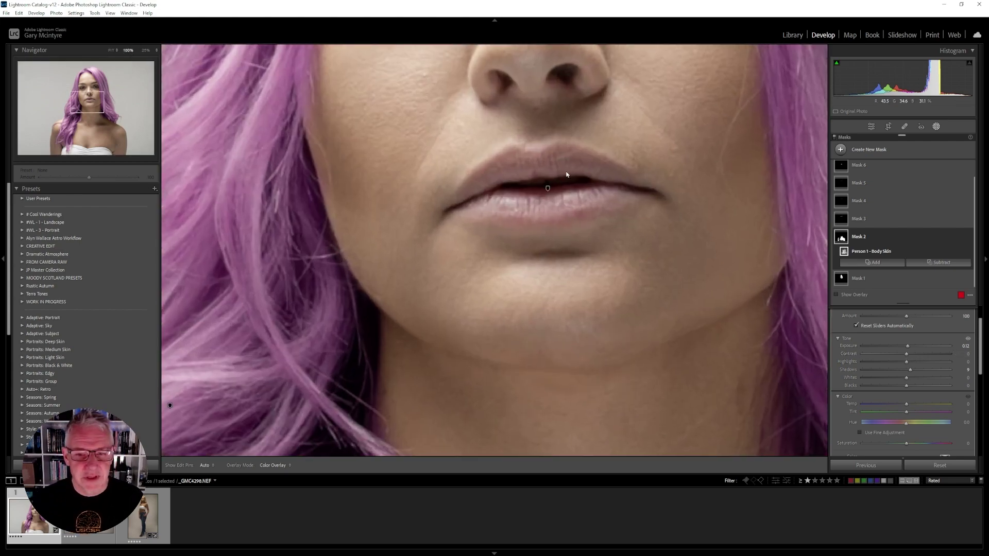
scroll(602, 159, "up", 4)
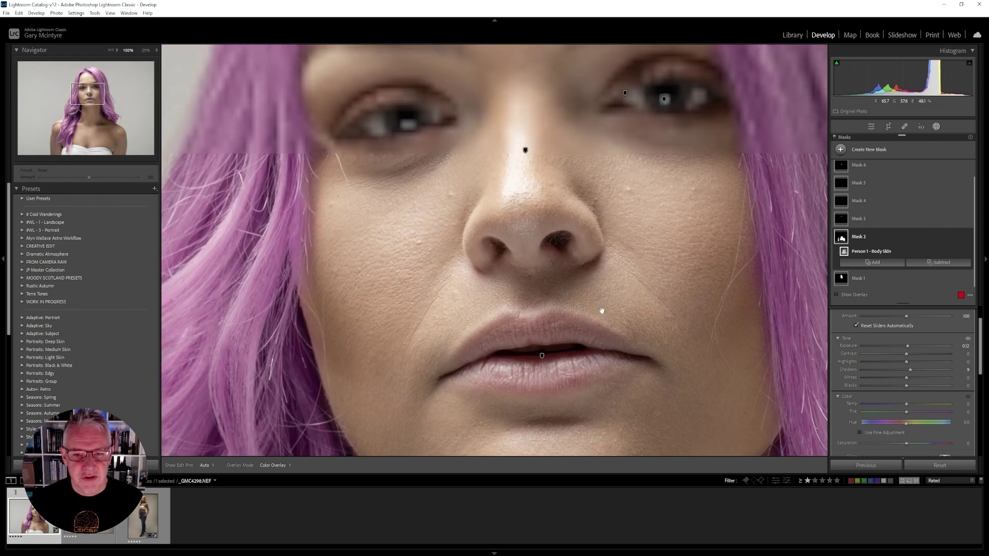
scroll(610, 160, "up", 2)
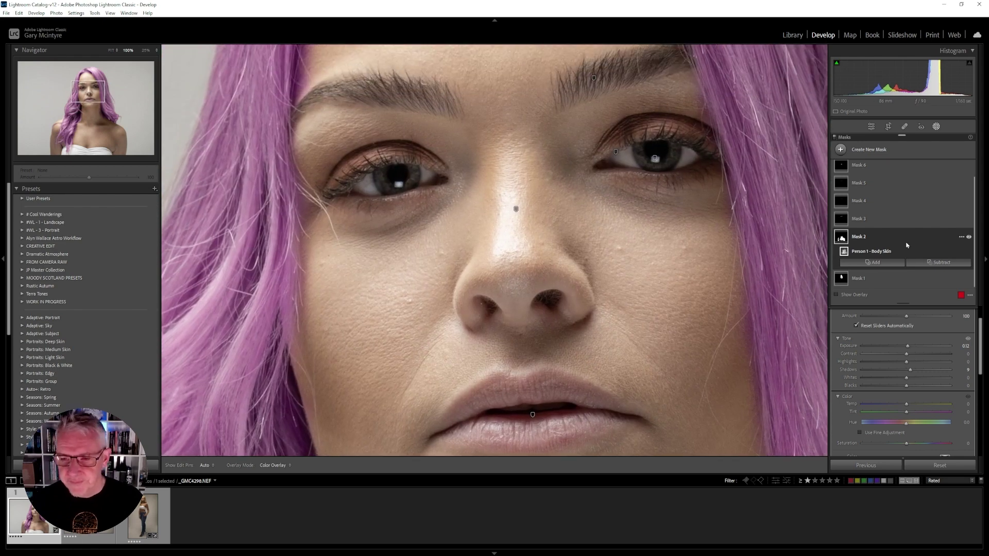
left_click(869, 184)
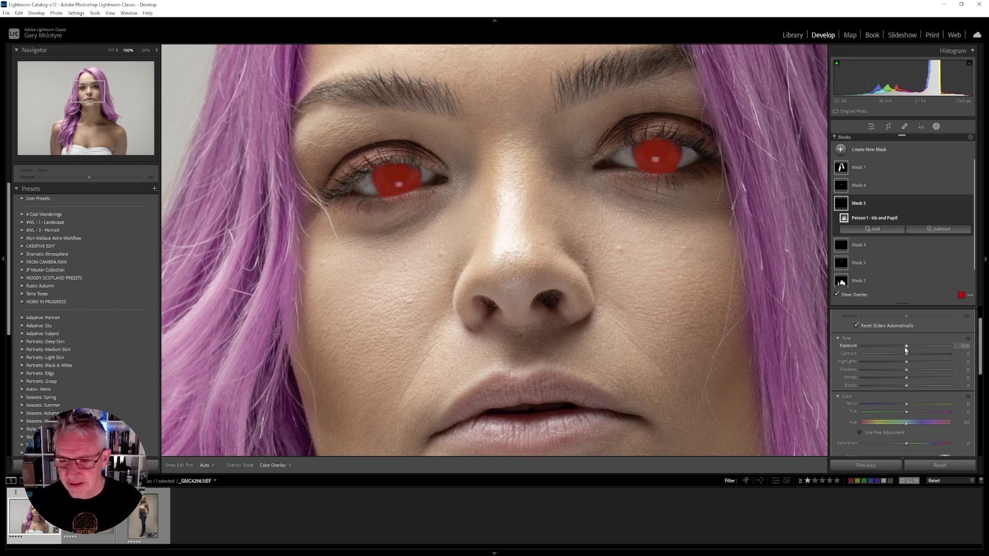
key("o")
left_click_drag(907, 348, 908, 348)
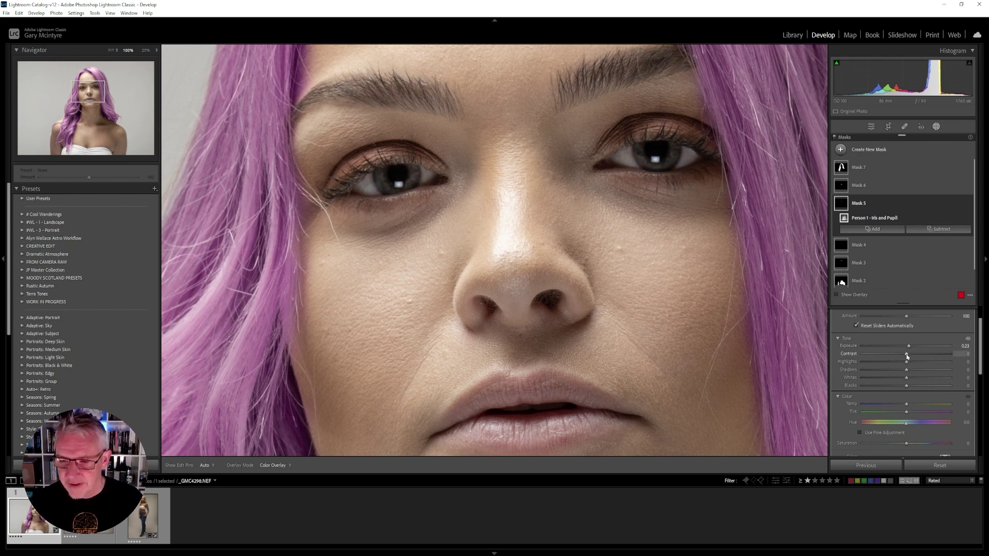
left_click_drag(907, 379, 909, 380)
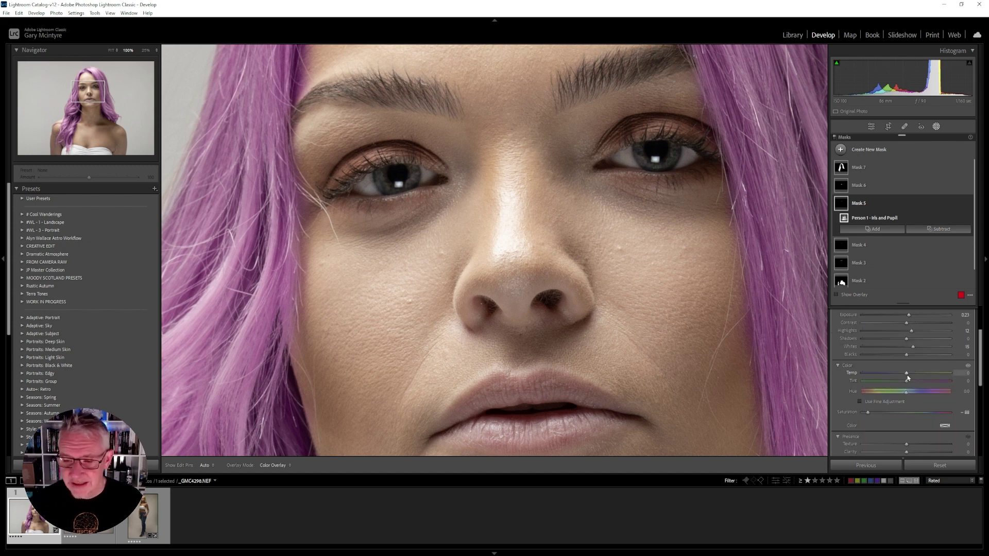
left_click_drag(906, 376, 864, 374)
left_click_drag(951, 377, 904, 376)
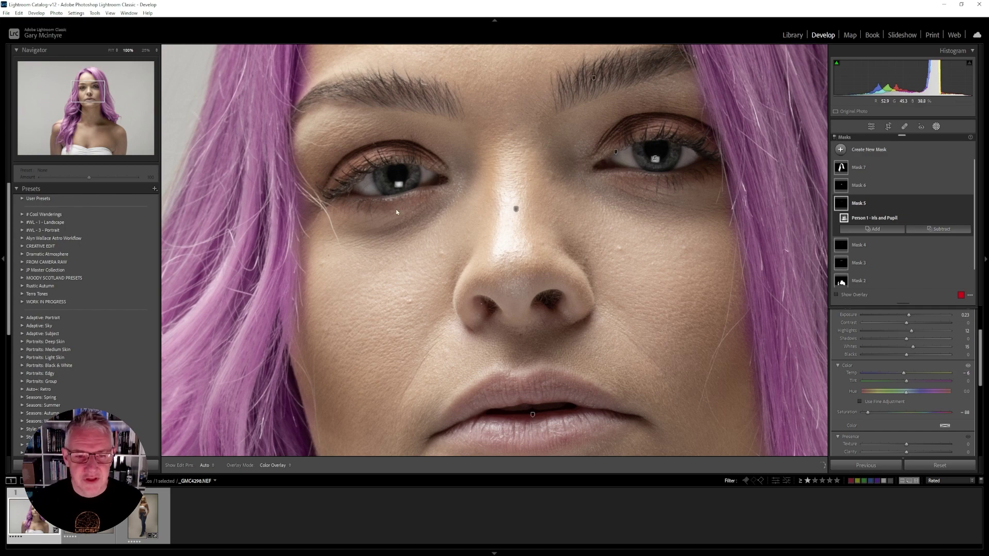
left_click(111, 51)
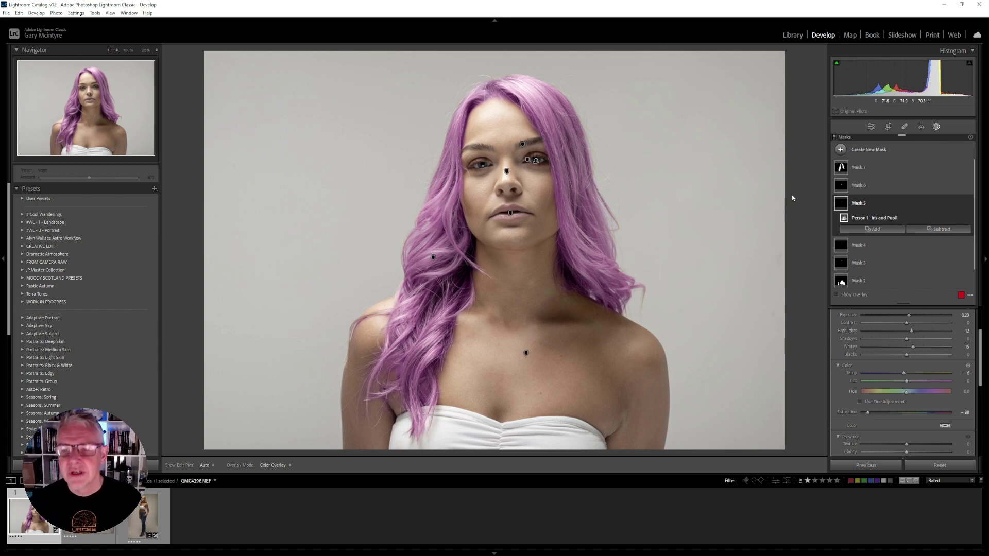
- Draw a new radial gradient mask outward from the centre of the face
left_click(840, 150)
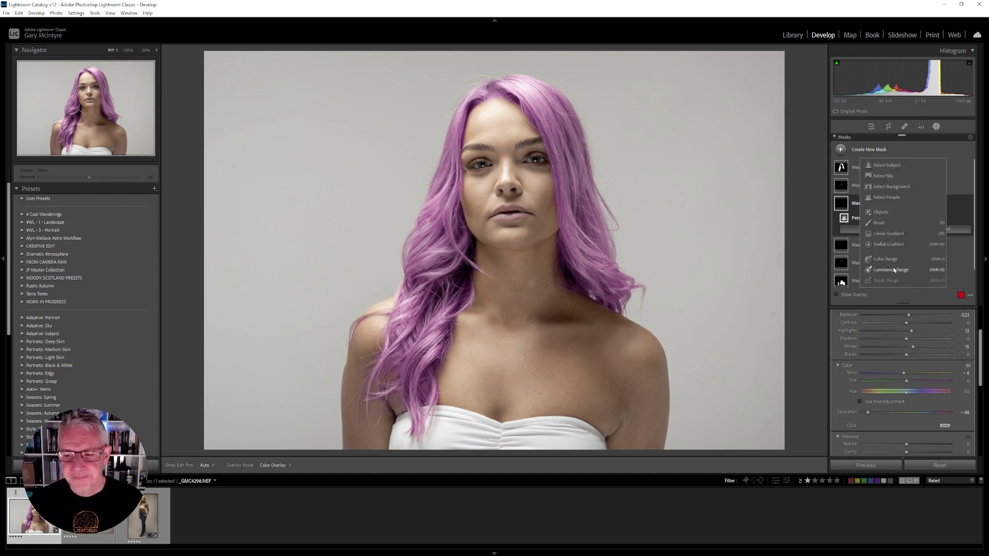
left_click(892, 245)
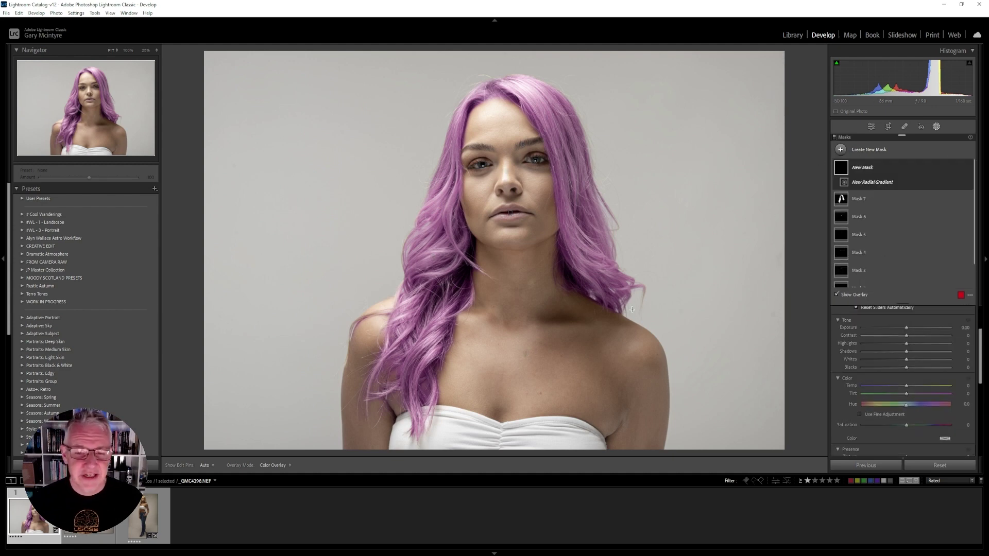
left_click_drag(503, 271, 621, 378)
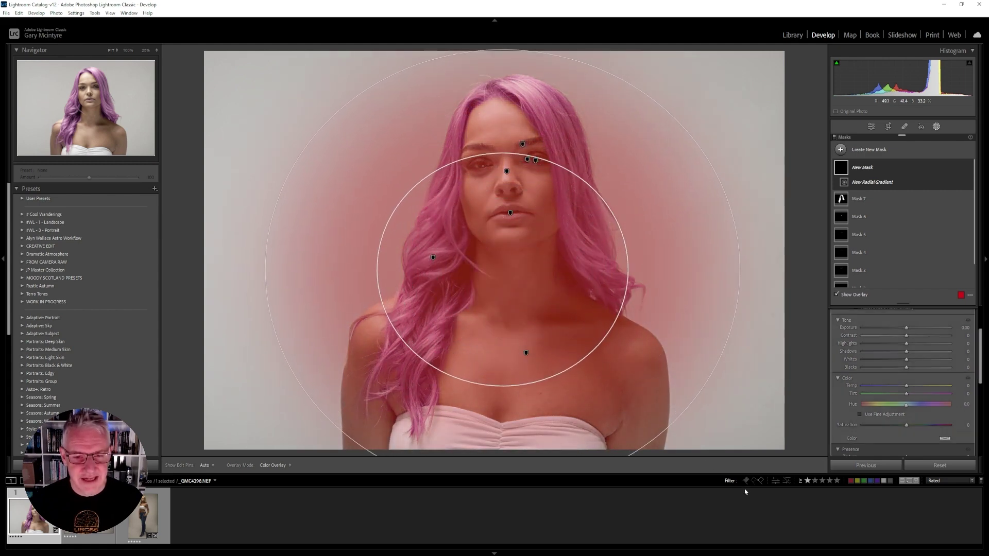
- Intersect the radial gradient with Select Background and tint it: hue −52.9, saturation 19, exposure 0.19
left_click(885, 182)
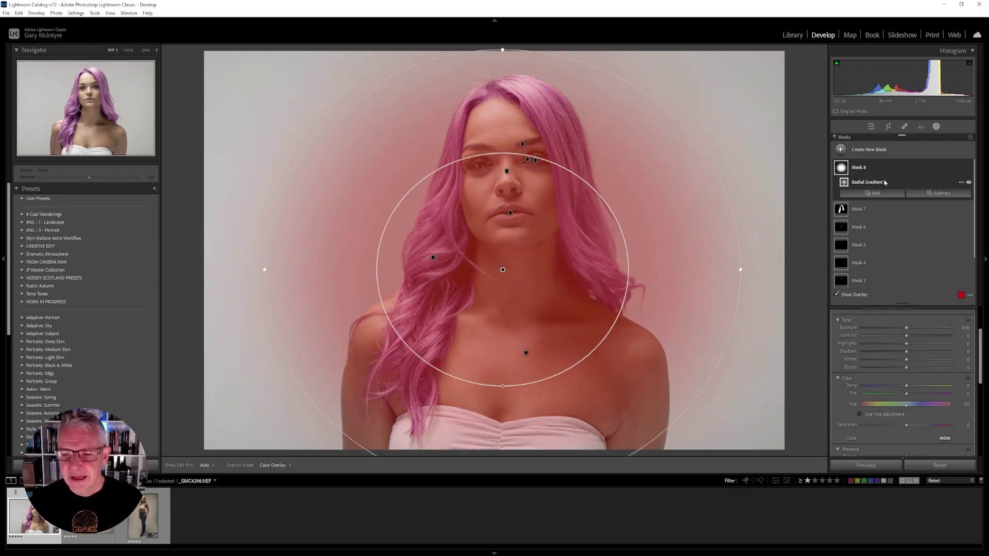
left_click(962, 183)
mouse_move(936, 220)
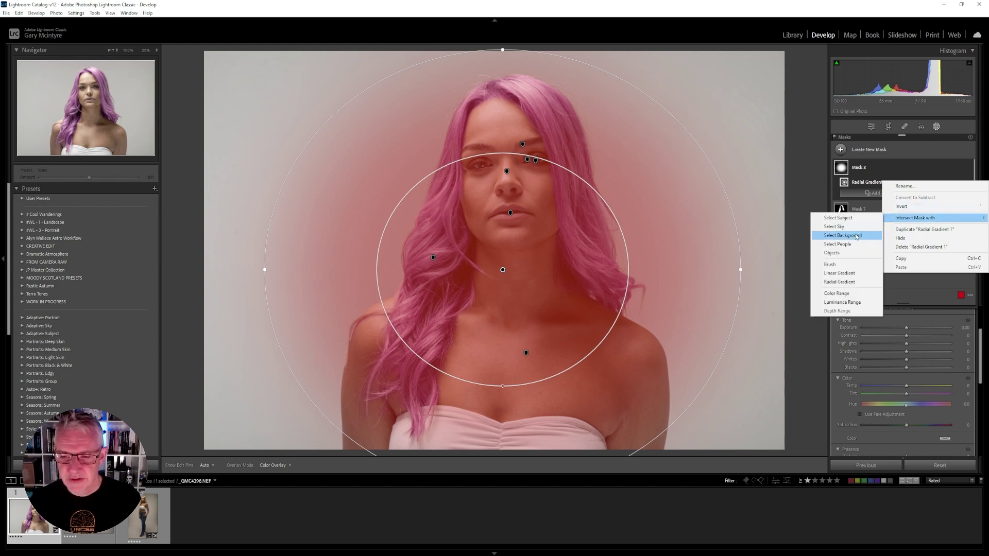
left_click(857, 237)
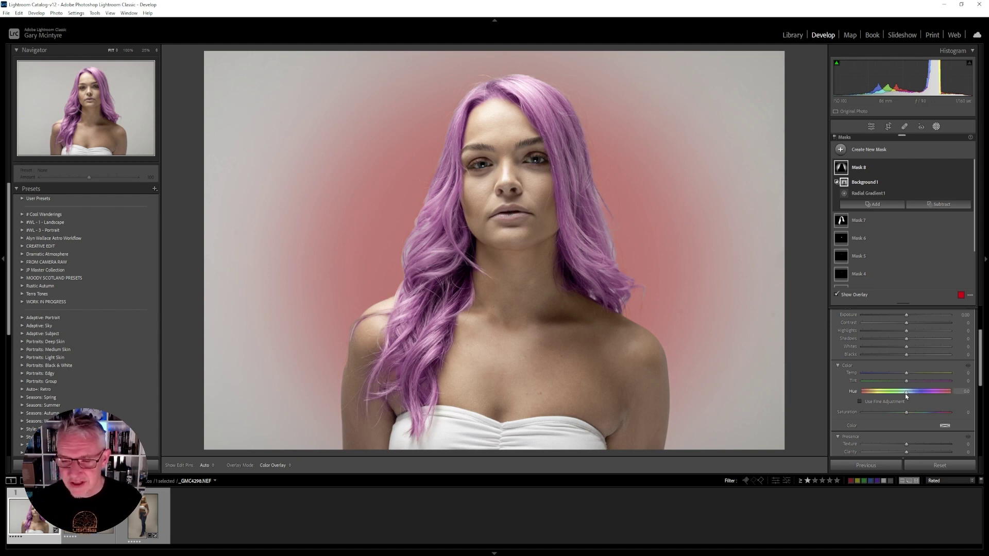
key("o")
mouse_move(905, 393)
left_mouse_down()
mouse_move(915, 394)
mouse_move(877, 393)
mouse_move(894, 393)
left_mouse_up()
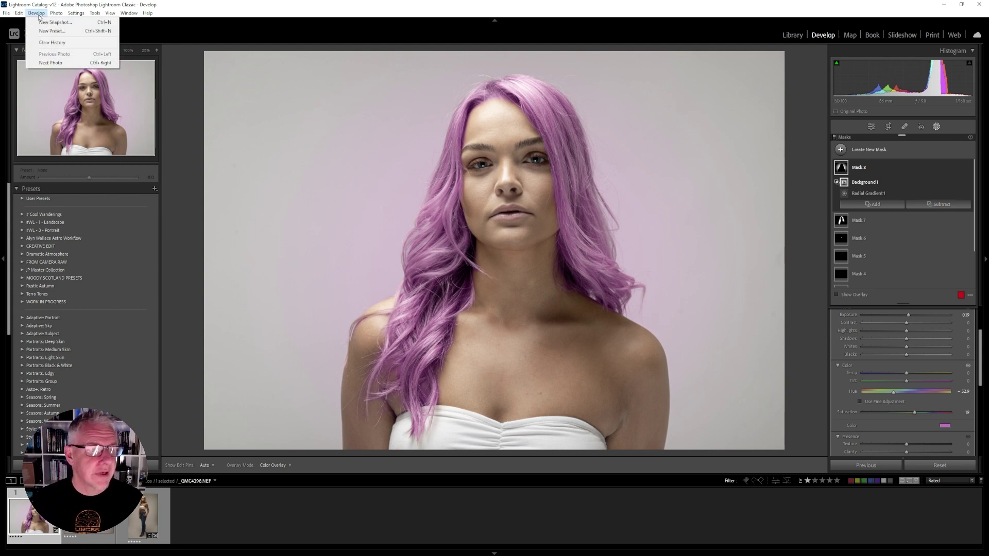
- Save a preset 'Pink Hair Lighten Skin Radial' with all masks in a new PORTRAITS group
left_click(42, 32)
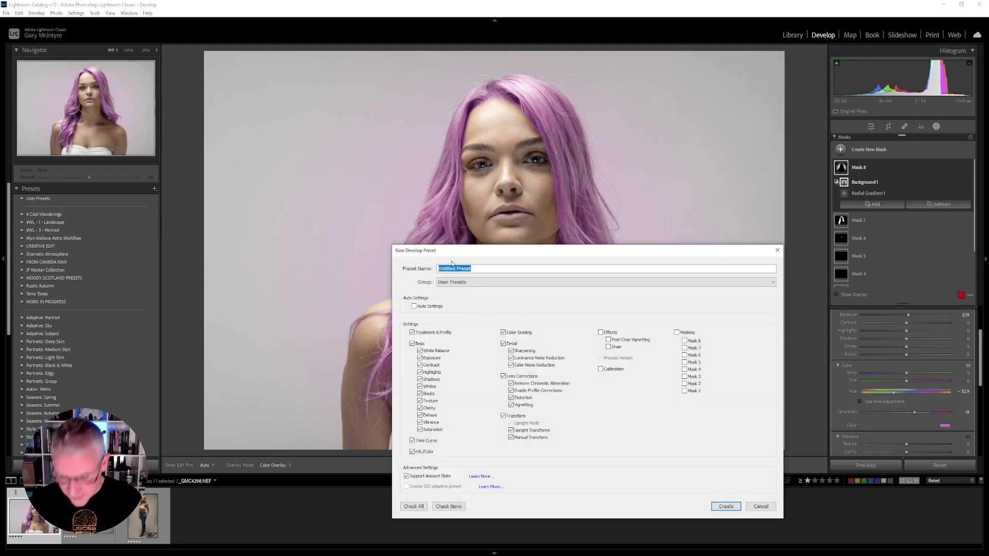
type("Pink")
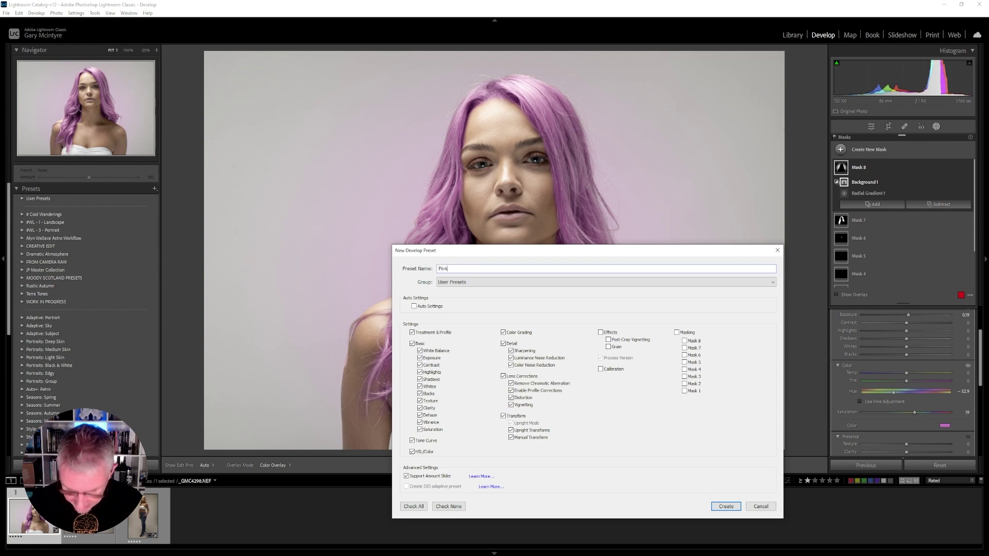
type(" Hair Lighten Skin Radial")
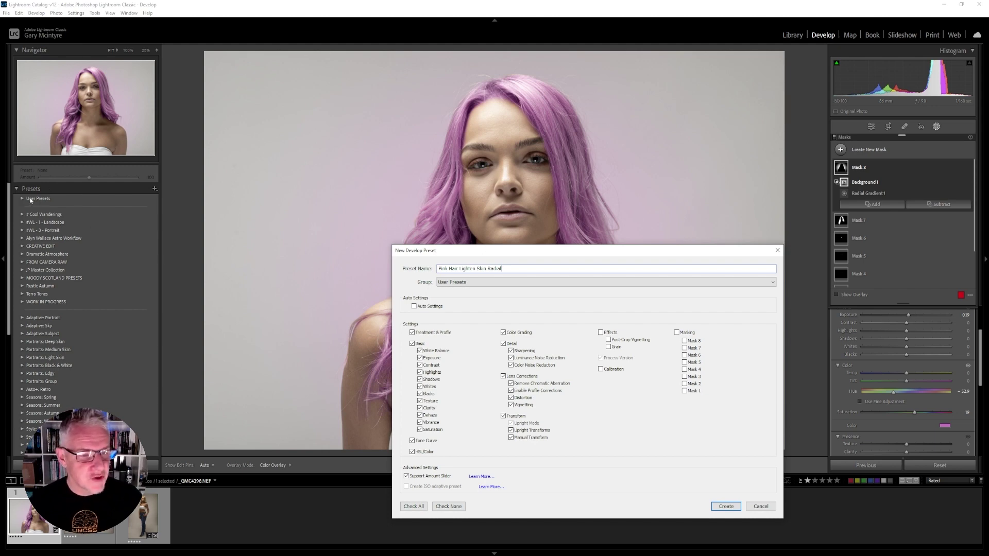
left_click(772, 283)
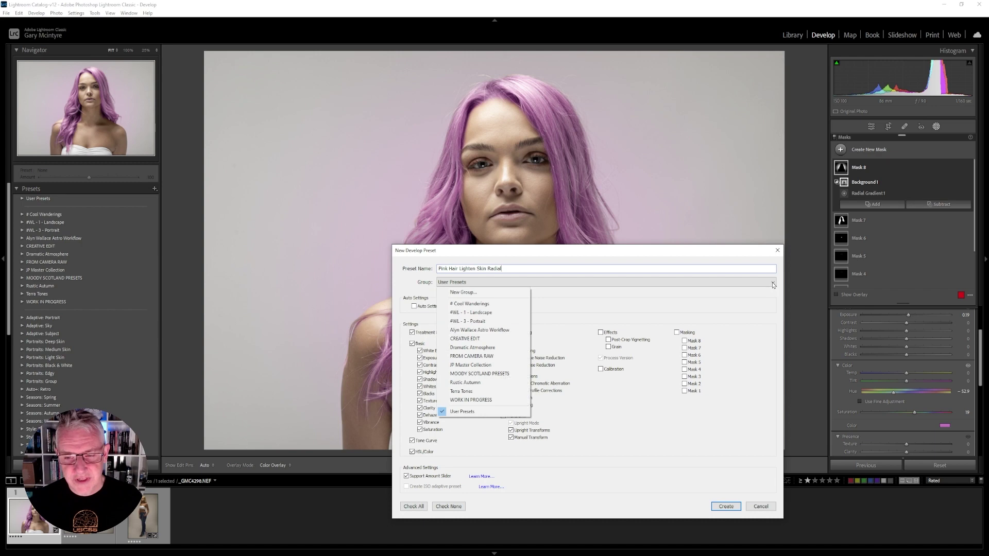
left_click(473, 293)
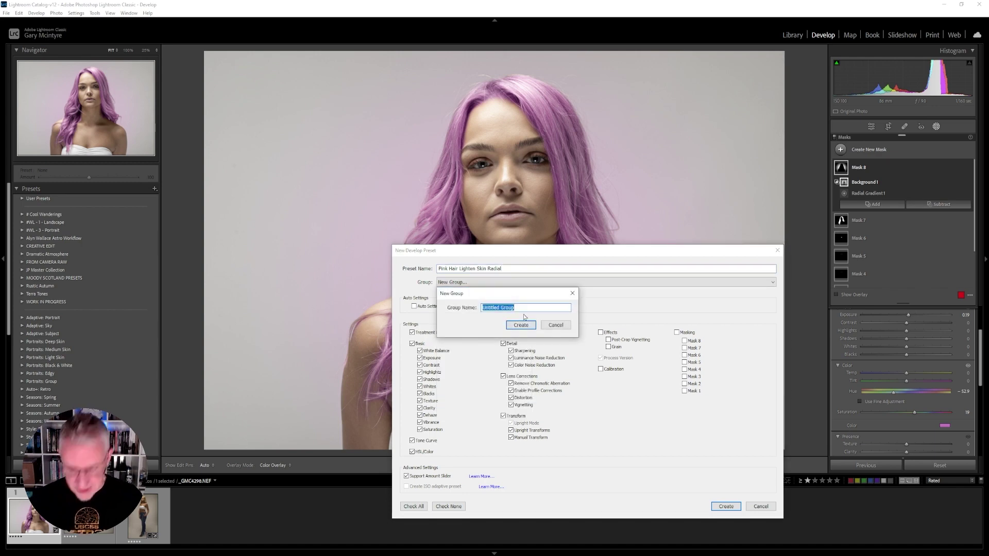
type("PO")
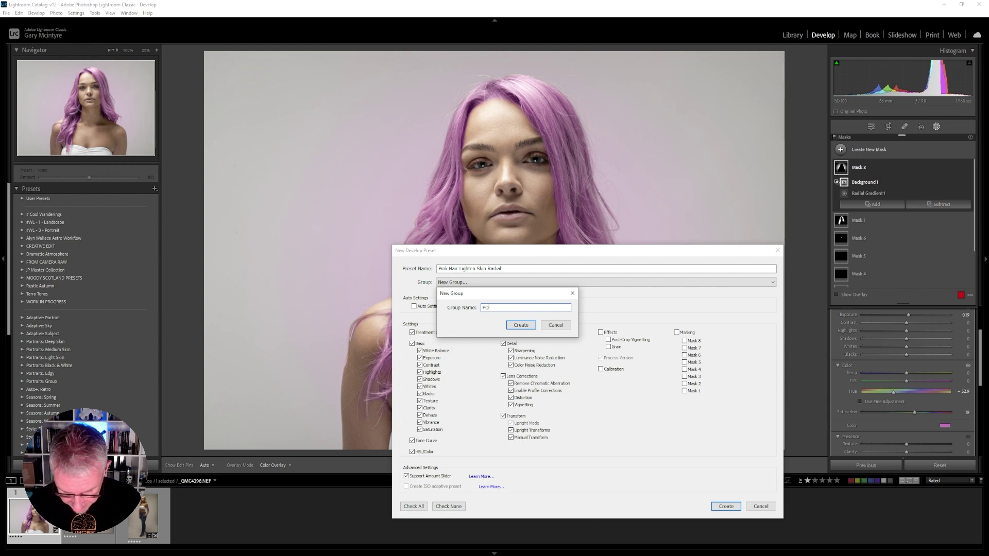
type("RTRAITS")
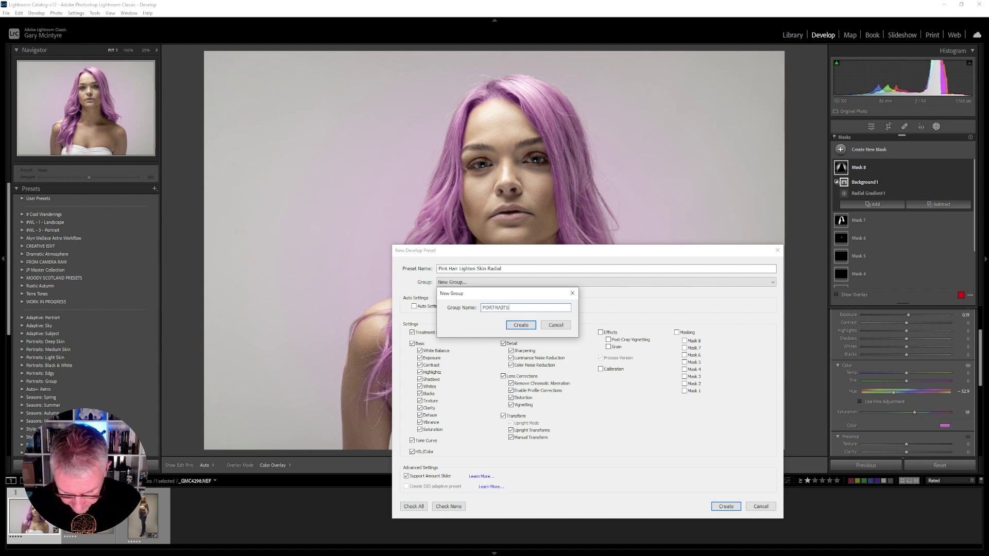
left_click(520, 326)
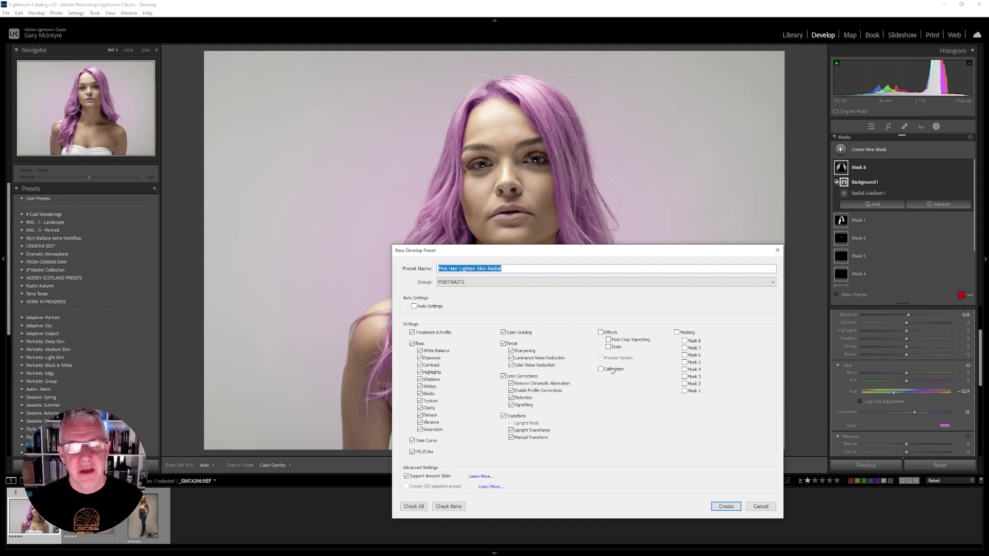
left_click(677, 333)
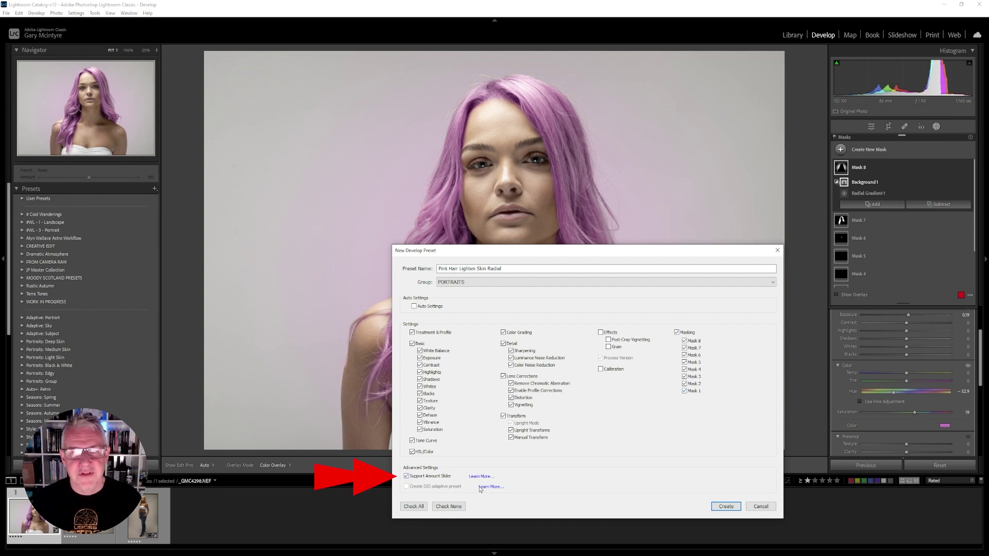
left_click(728, 507)
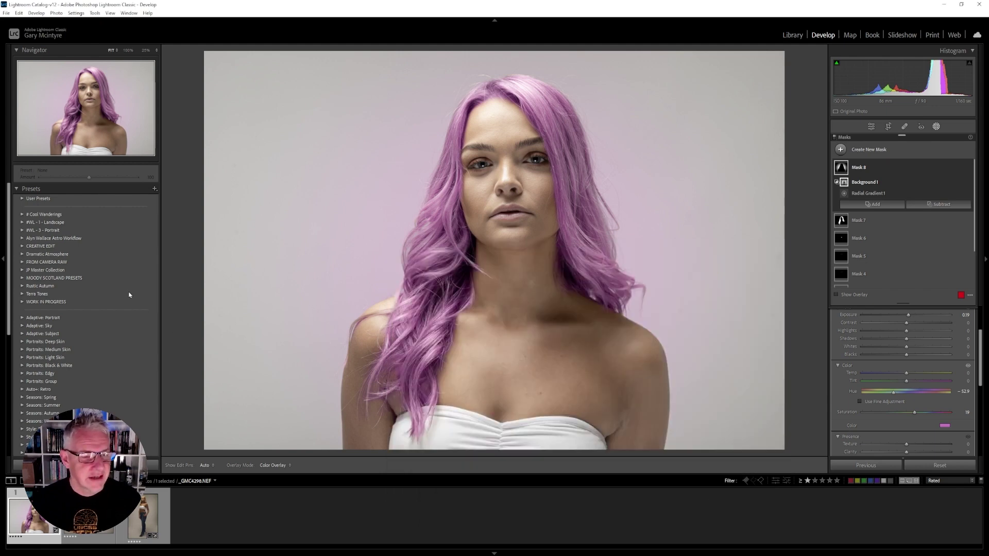
- Expand the Portraits preset group, then test the mask Amount slider and reset it to 100
left_click(29, 287)
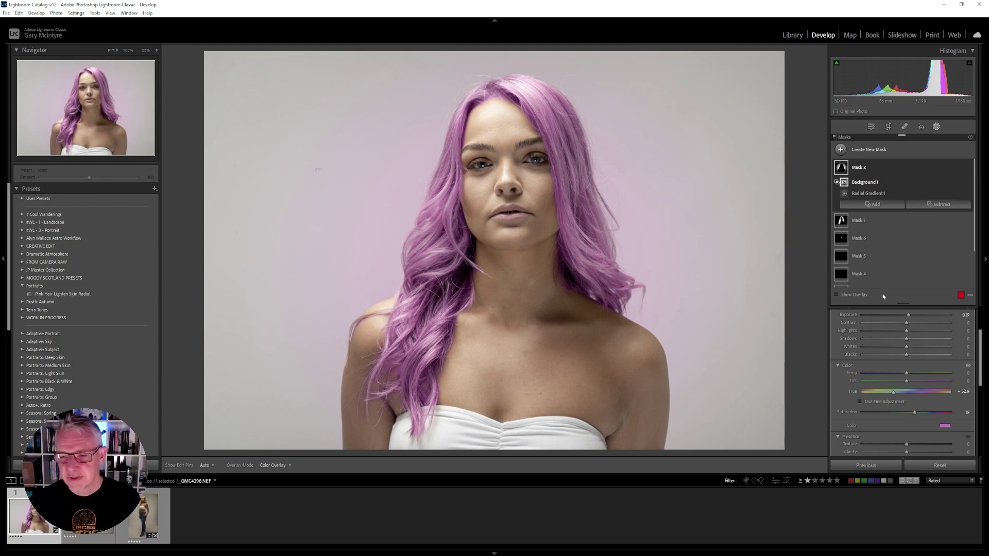
scroll(982, 343, "up", 3)
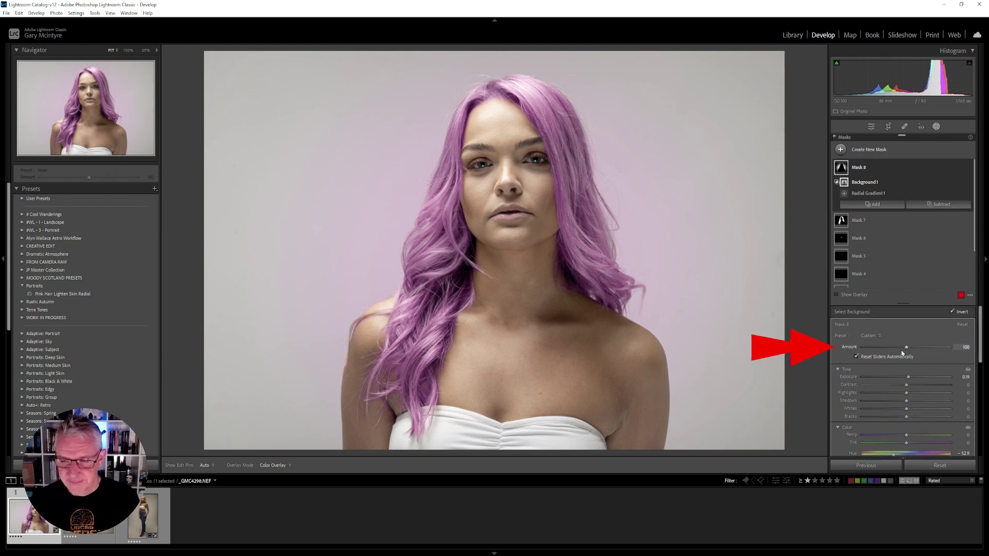
left_click_drag(893, 348, 933, 347)
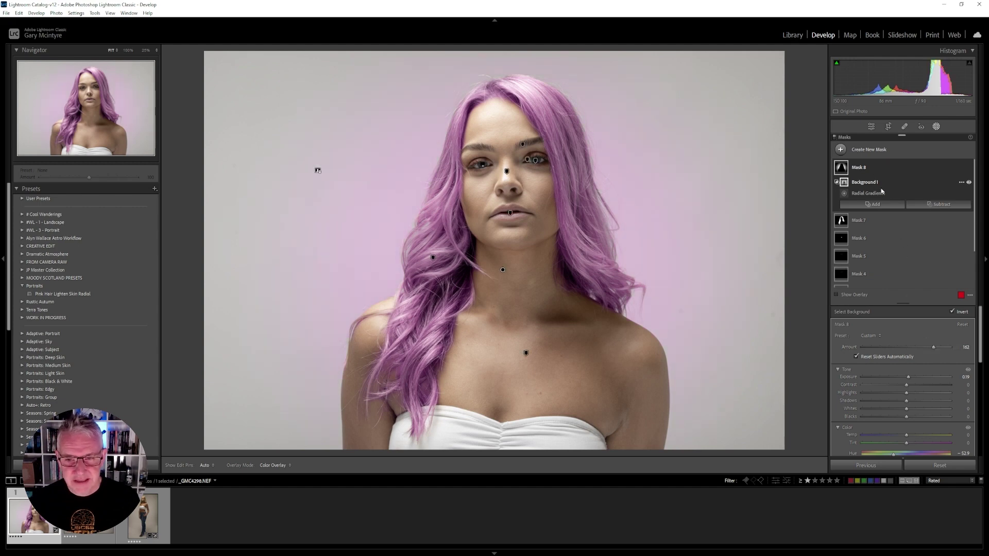
double_click(934, 347)
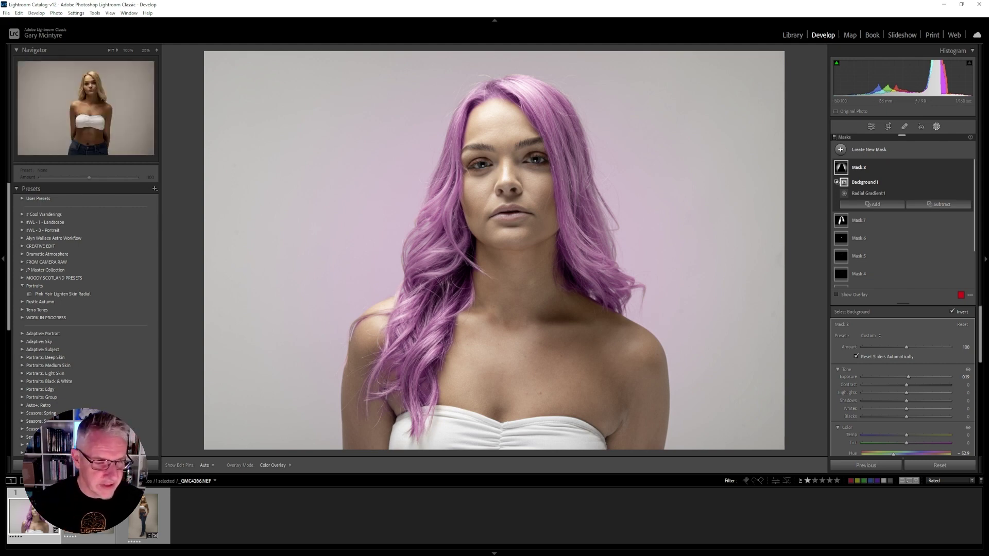
- Apply the Pink Hair Lighten Skin Radial preset to the second and third filmstrip portraits
left_click(87, 522)
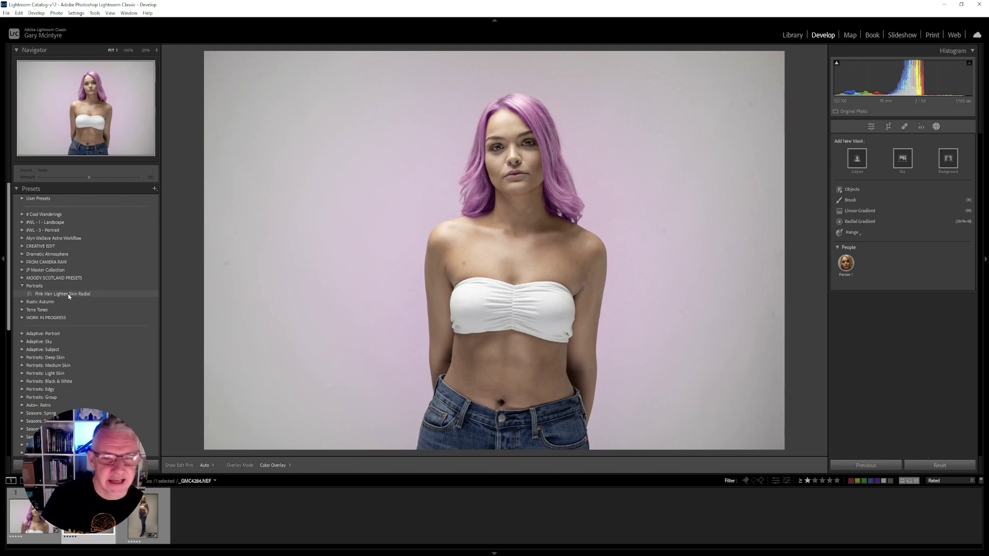
left_click(68, 295)
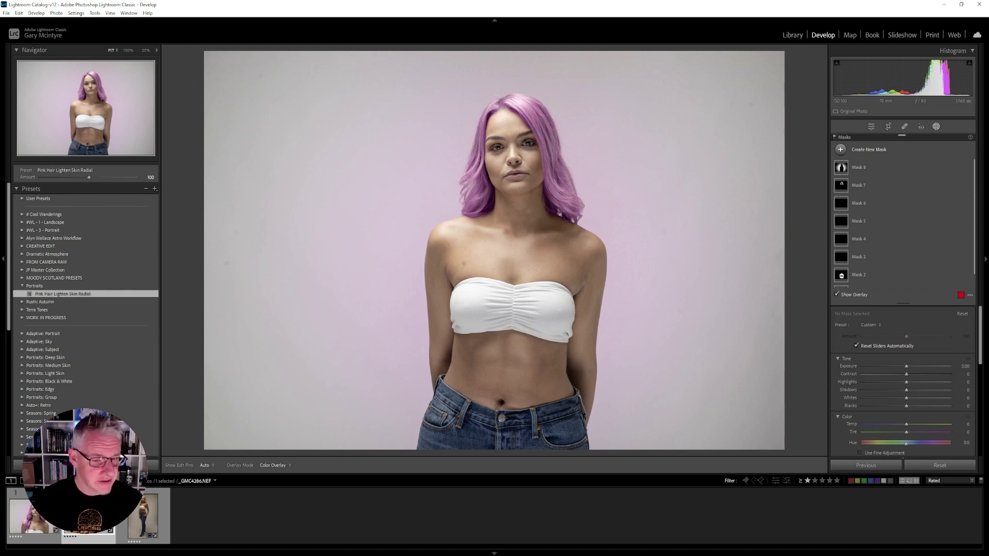
left_click(143, 515)
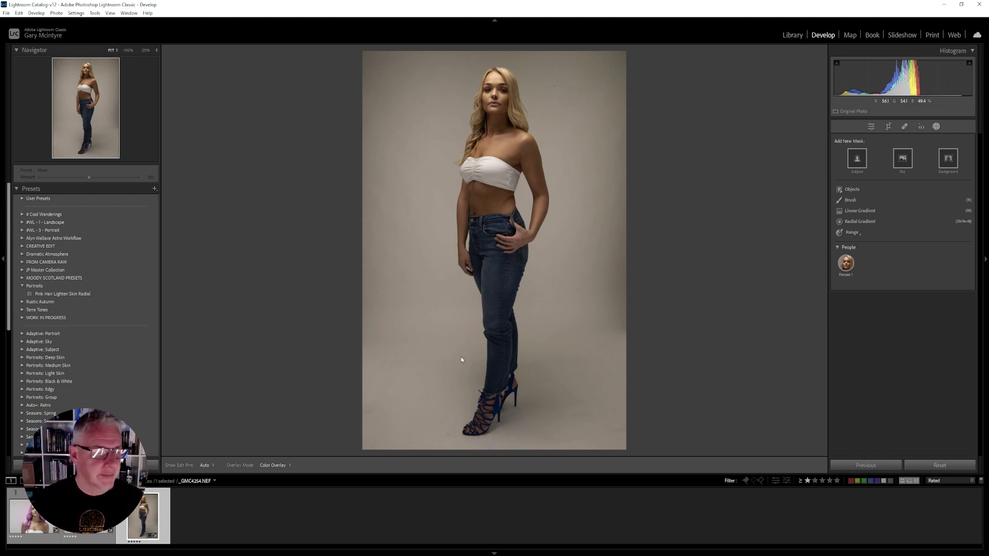
left_click(56, 295)
left_click(53, 297)
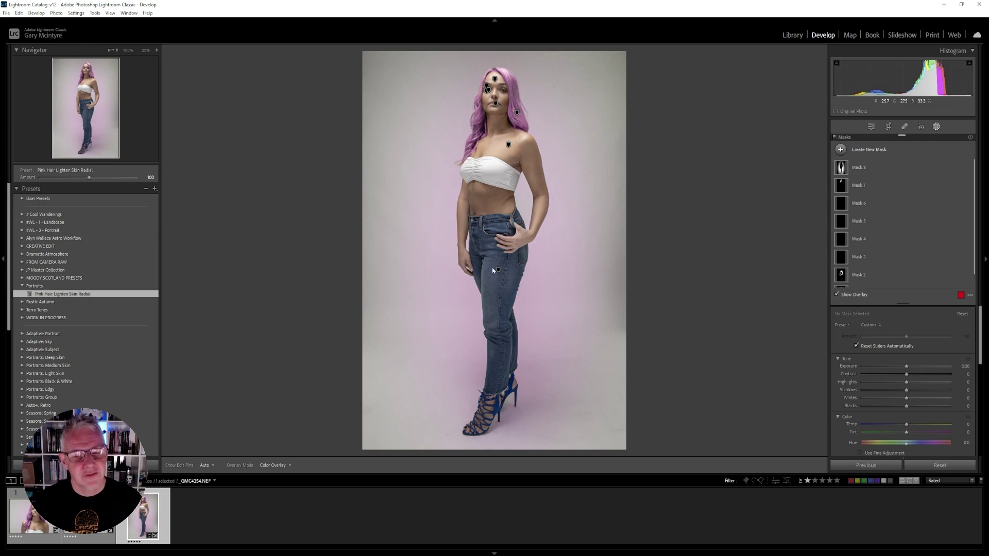
- Reshape the background radial gradient and move it up over the standing model's head
left_click(865, 169)
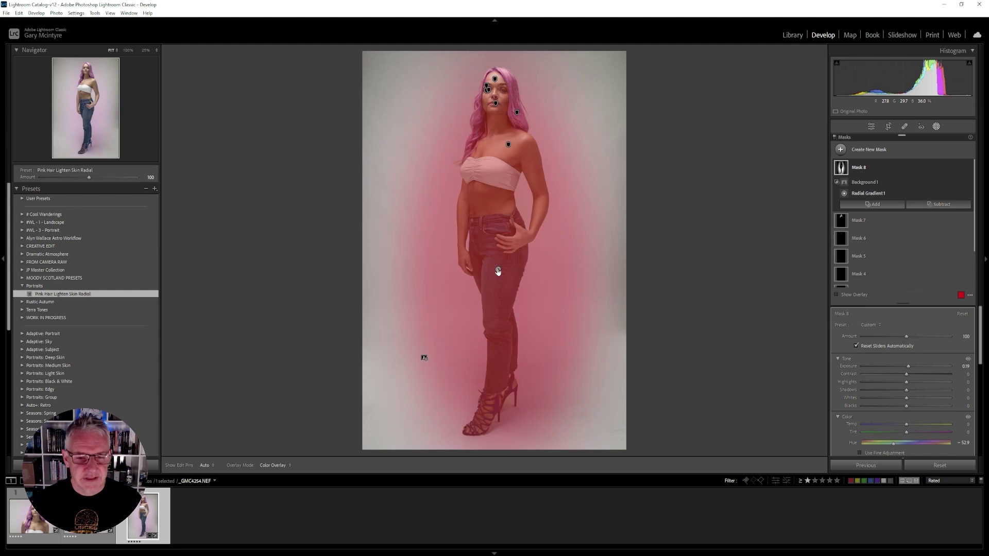
left_click(498, 272)
left_click_drag(497, 355, 498, 392)
left_click_drag(498, 290, 496, 248)
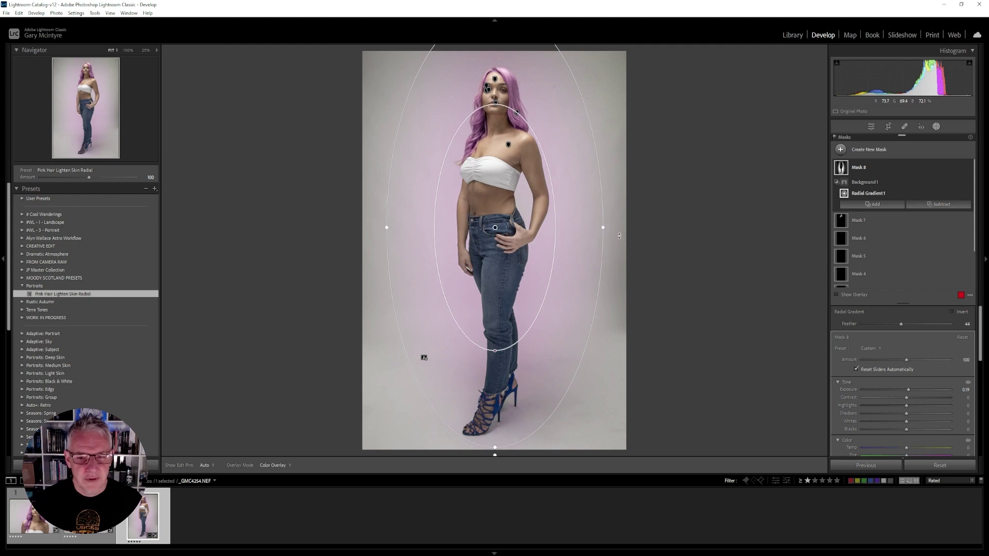
left_click_drag(516, 404, 507, 362)
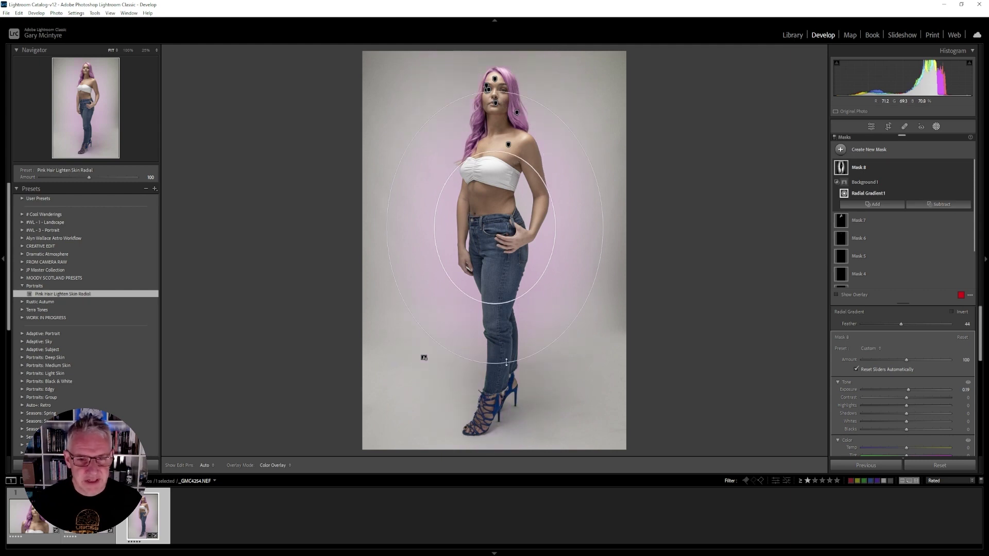
left_click_drag(495, 229, 494, 200)
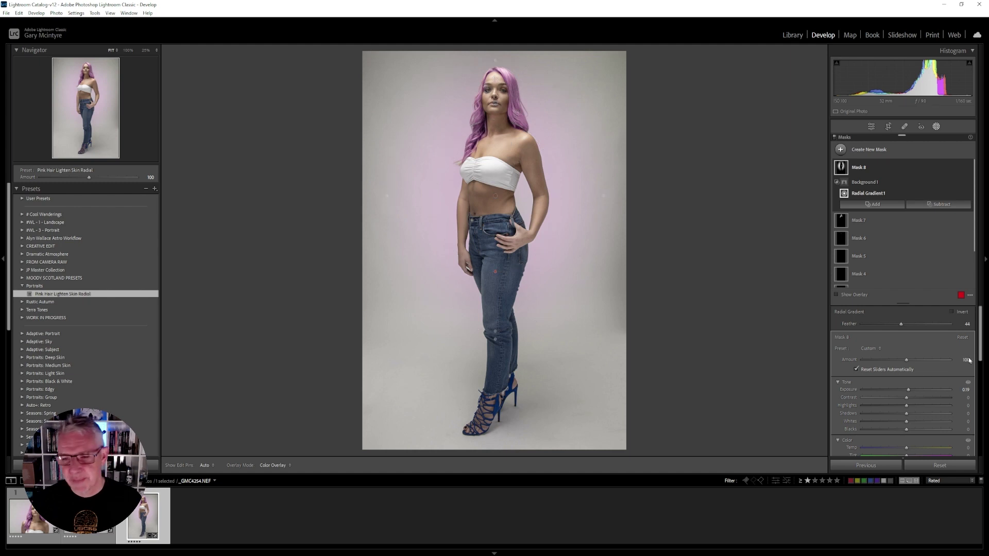
scroll(893, 255, "down", 2)
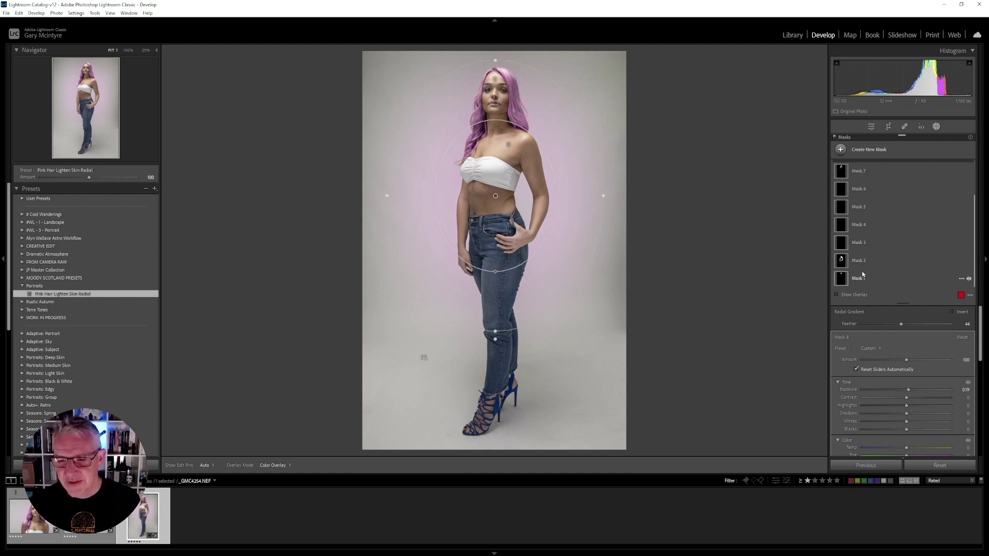
scroll(888, 243, "up", 1)
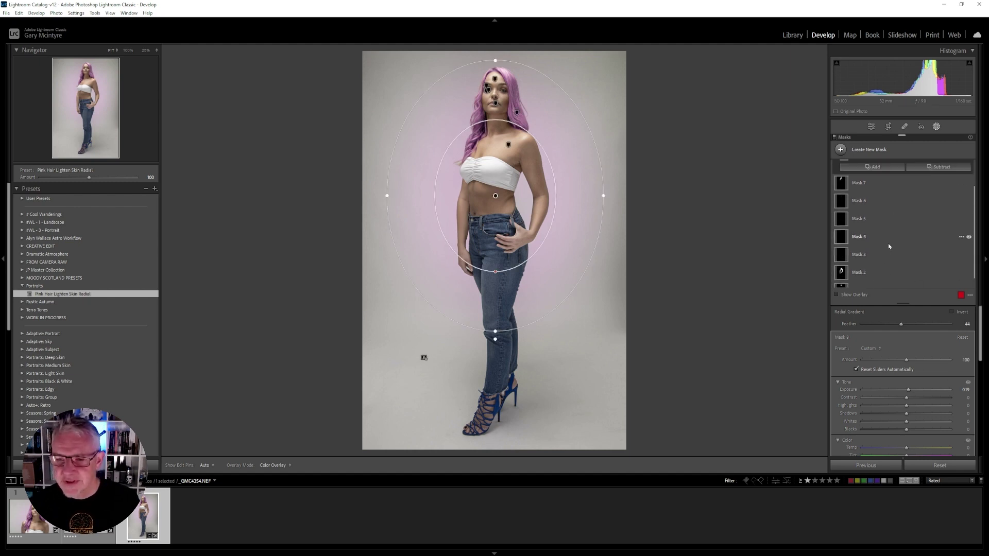
- Set the hair mask's hue to -180.0 so the hair turns blue
left_click(881, 189)
scroll(928, 386, "down", 2)
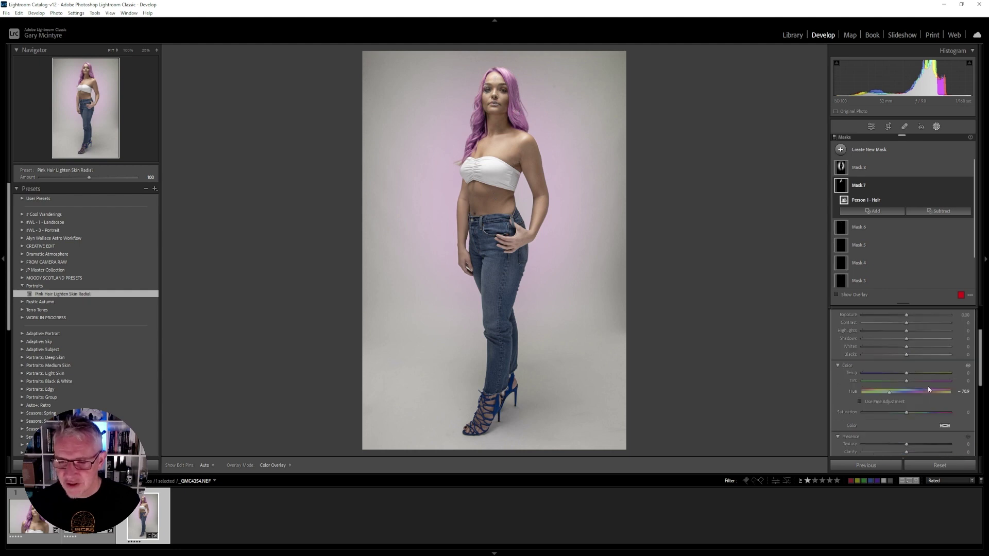
left_click_drag(890, 395, 862, 395)
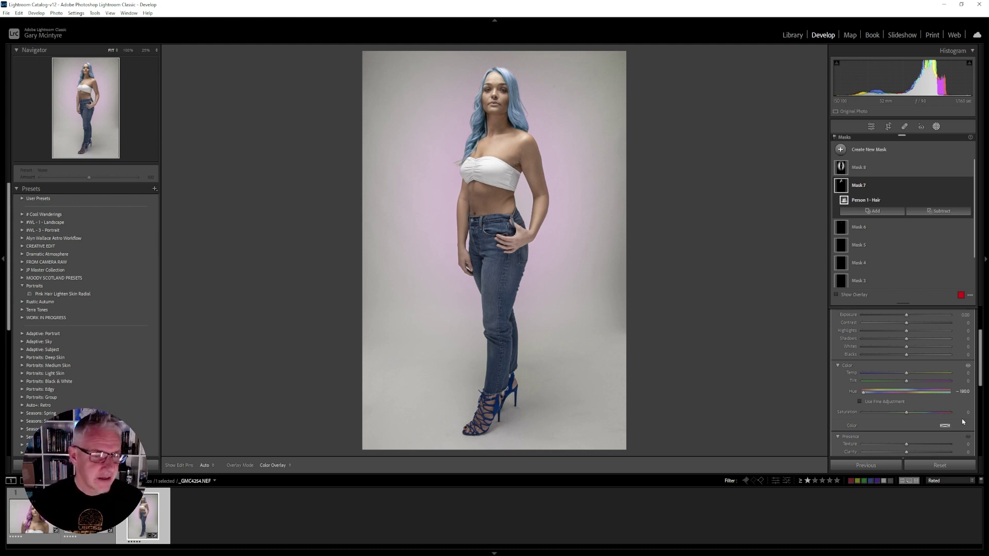
mouse_move(816, 342)
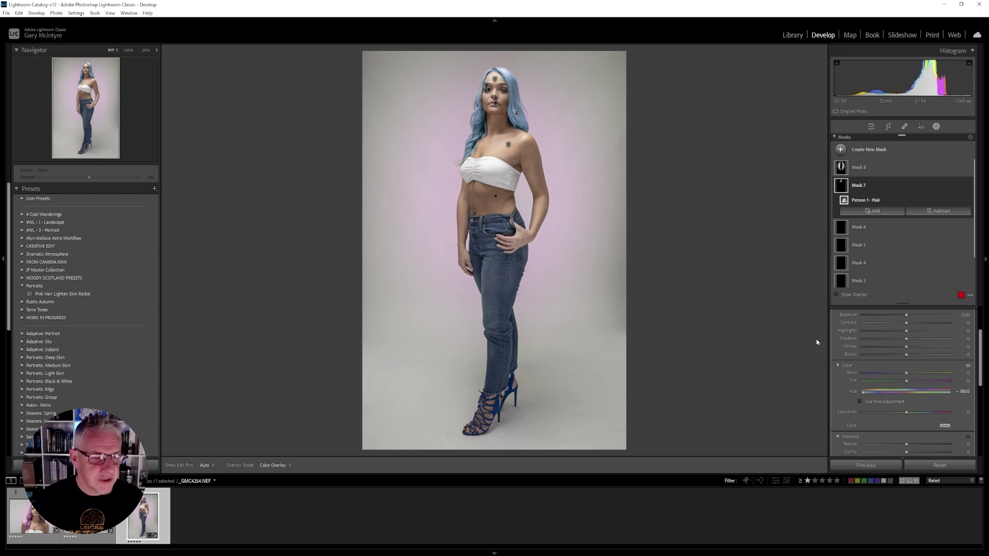
- Update the Pink Hair Lighten Skin Radial preset with the current blue-hair settings
right_click(93, 298)
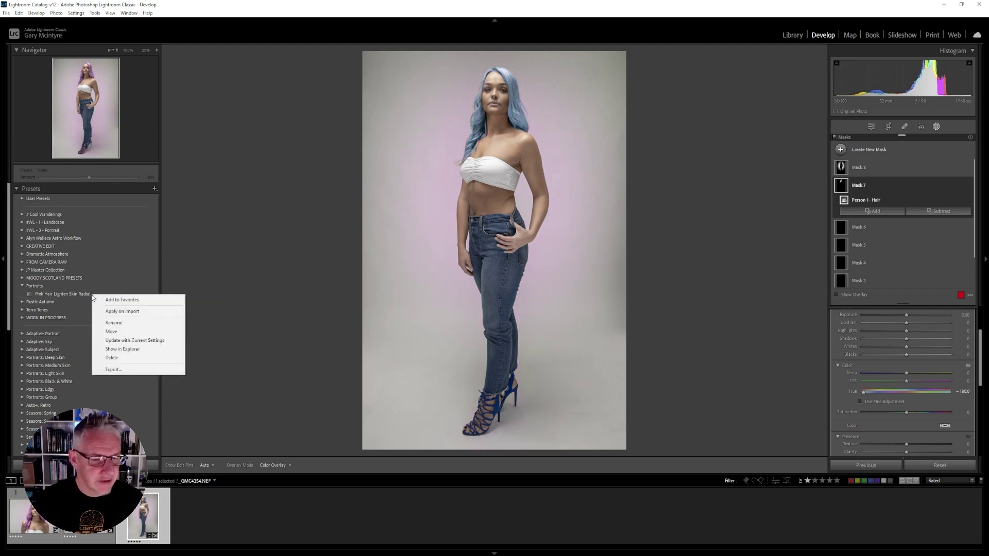
left_click(124, 342)
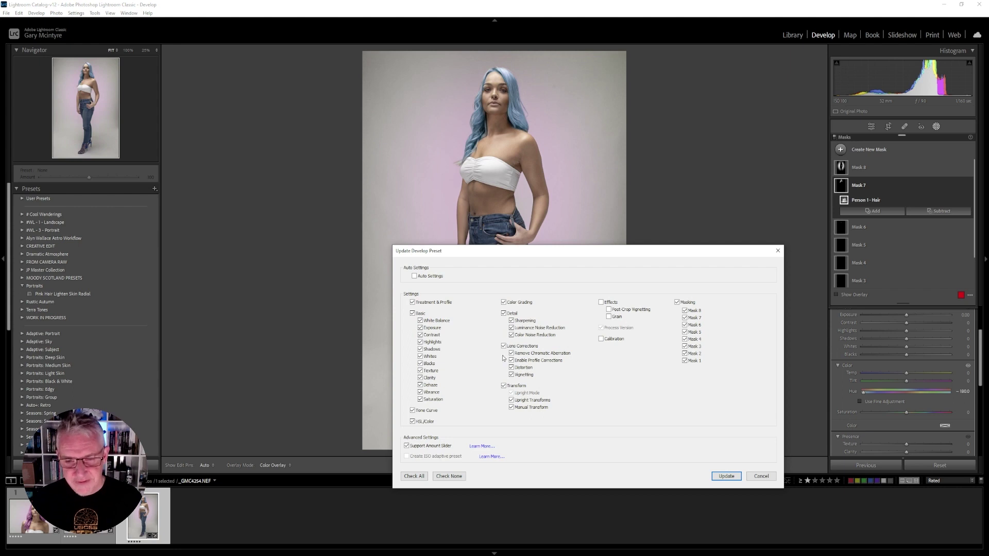
left_click(727, 477)
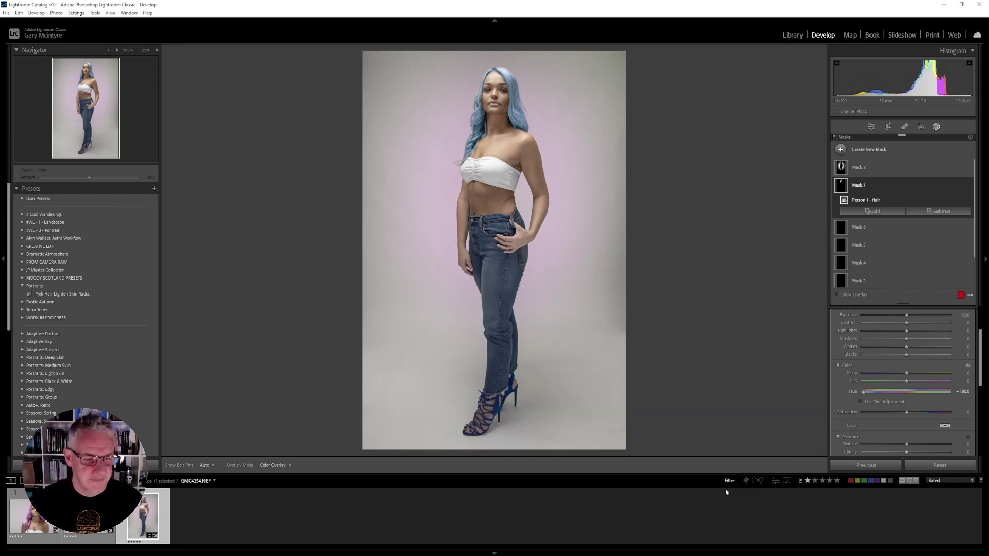
- Apply the updated preset to the two preceding portraits in the filmstrip
key("Left")
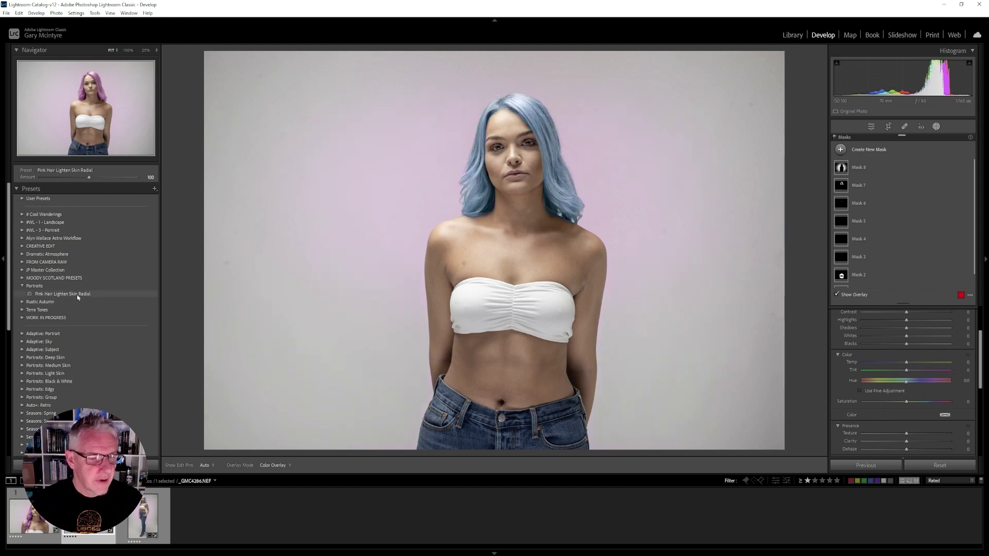
left_click(77, 294)
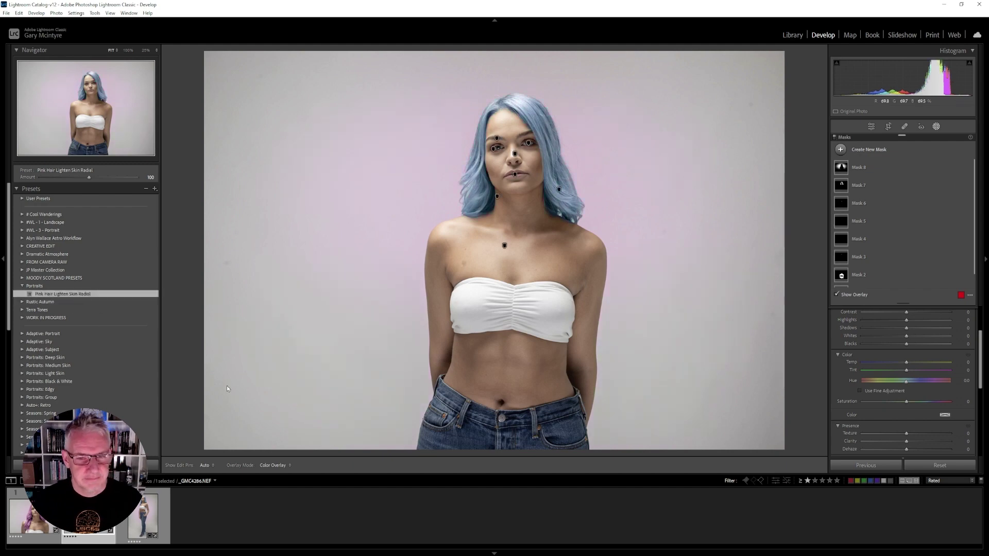
key("Left")
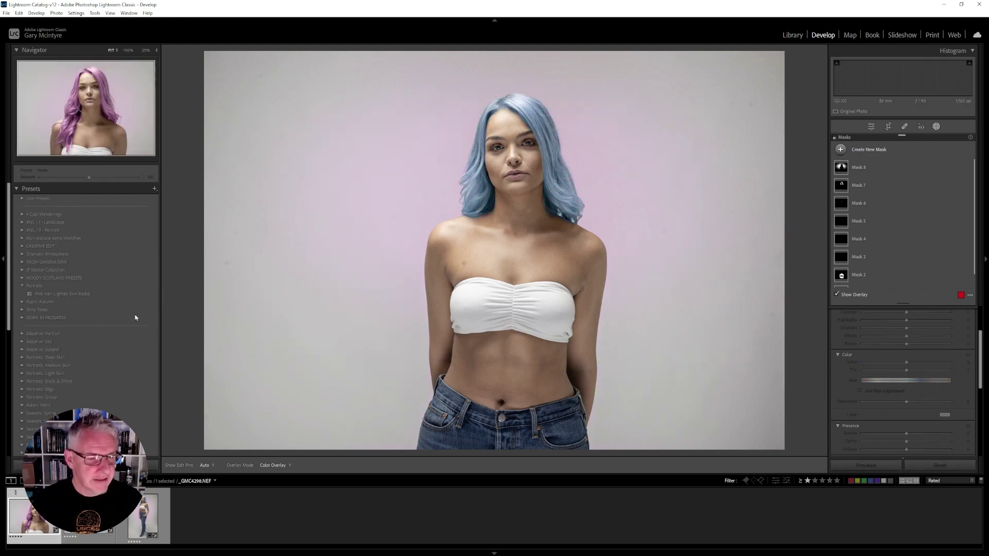
left_click(77, 294)
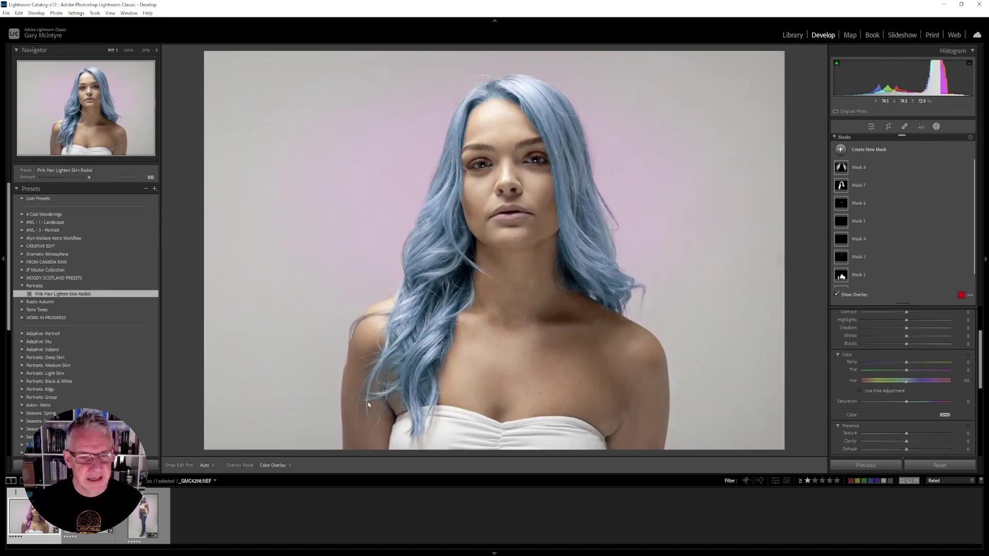
right_click(104, 294)
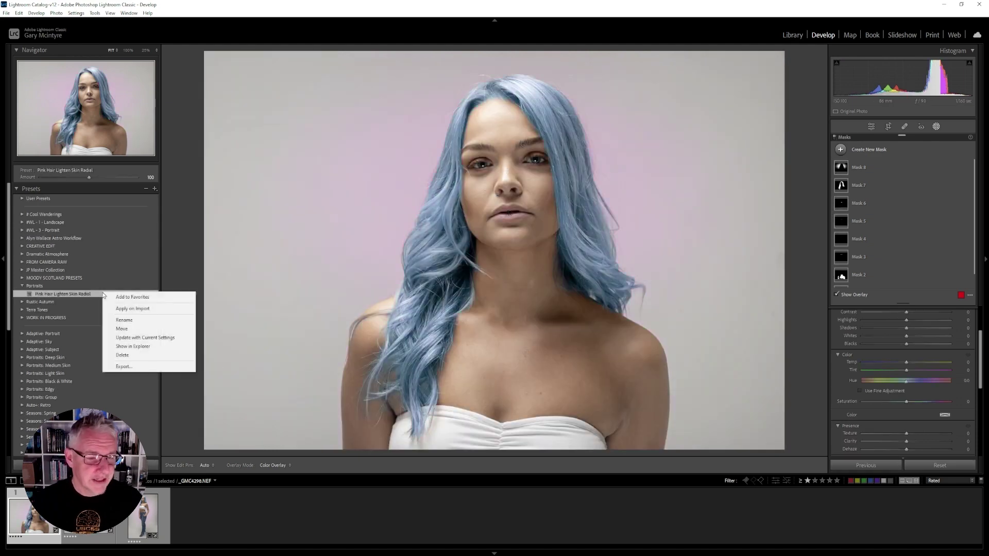
- Rename the Pink preset to 'Blue Hair Lighten Skin Radial' by replacing 'Pink' with 'Blue'
left_click(123, 320)
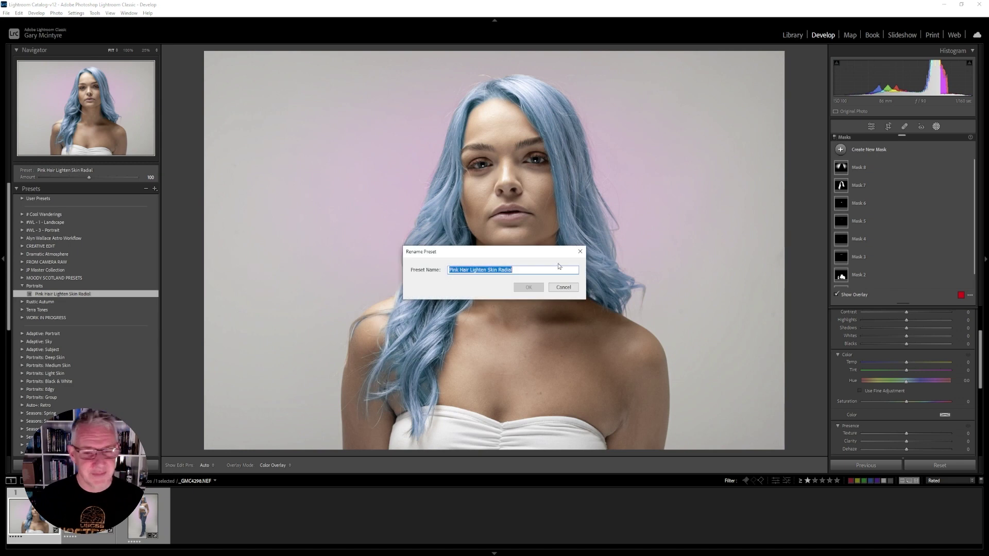
left_click_drag(459, 270, 446, 272)
type("Blue")
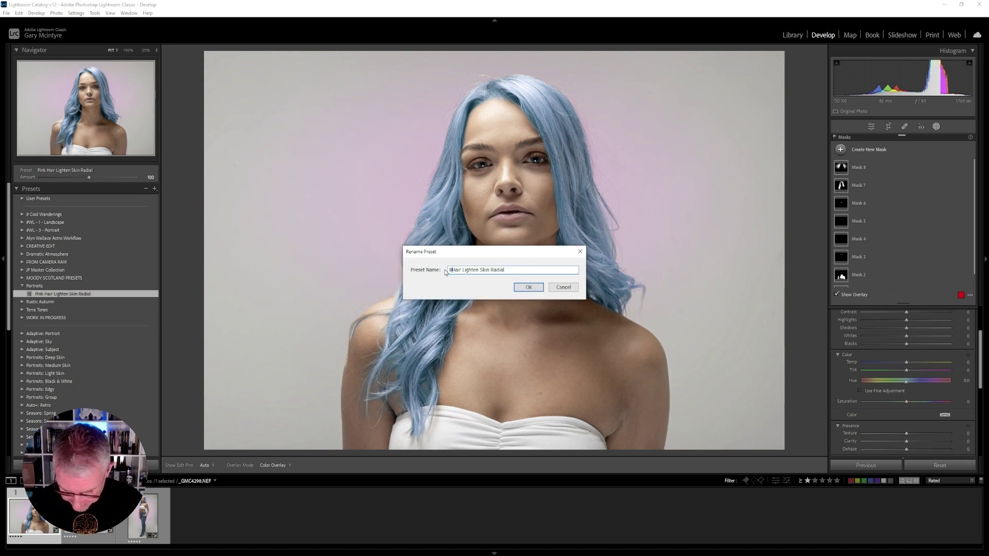
left_click(528, 287)
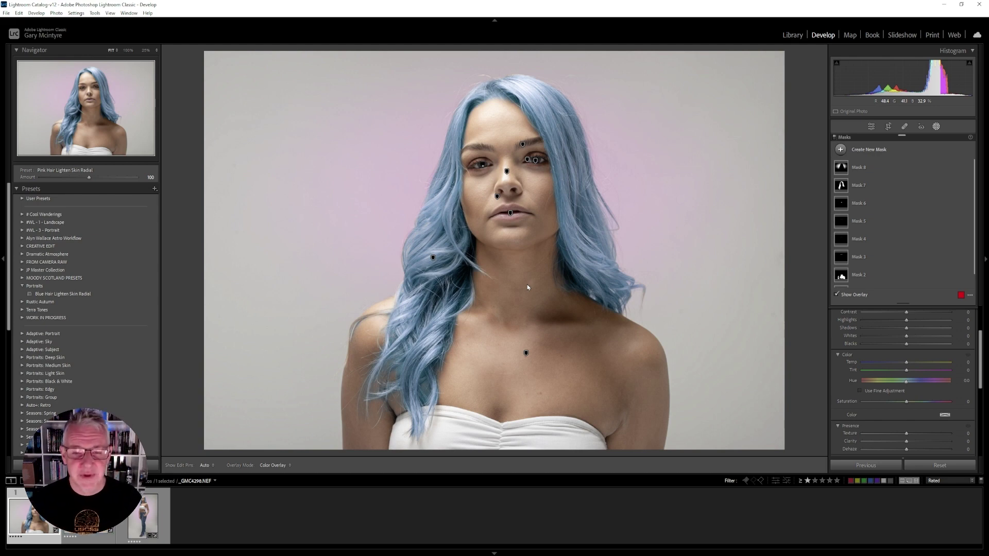
- Move to the next portrait and show the Create New Mask type options in Masking
key("Right")
key("Right")
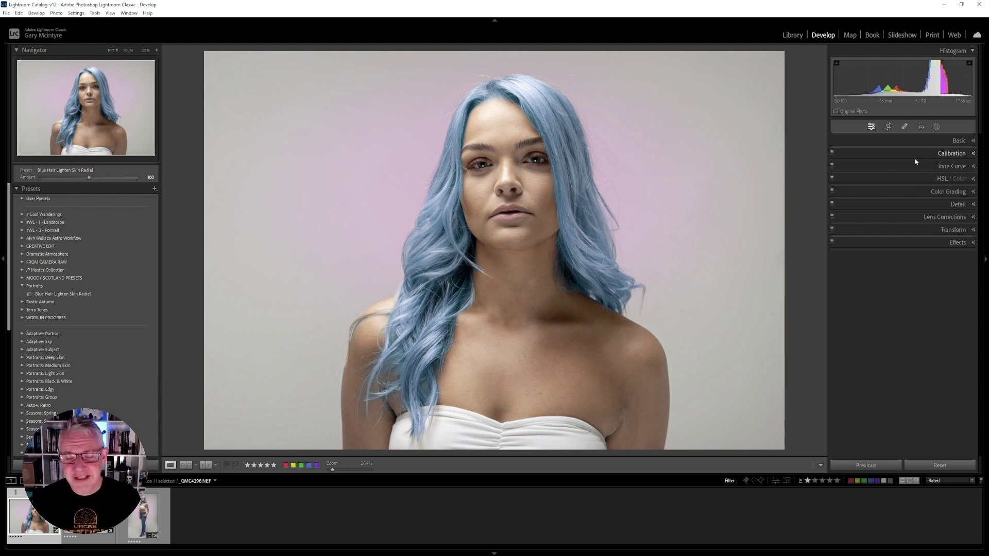
left_click(935, 127)
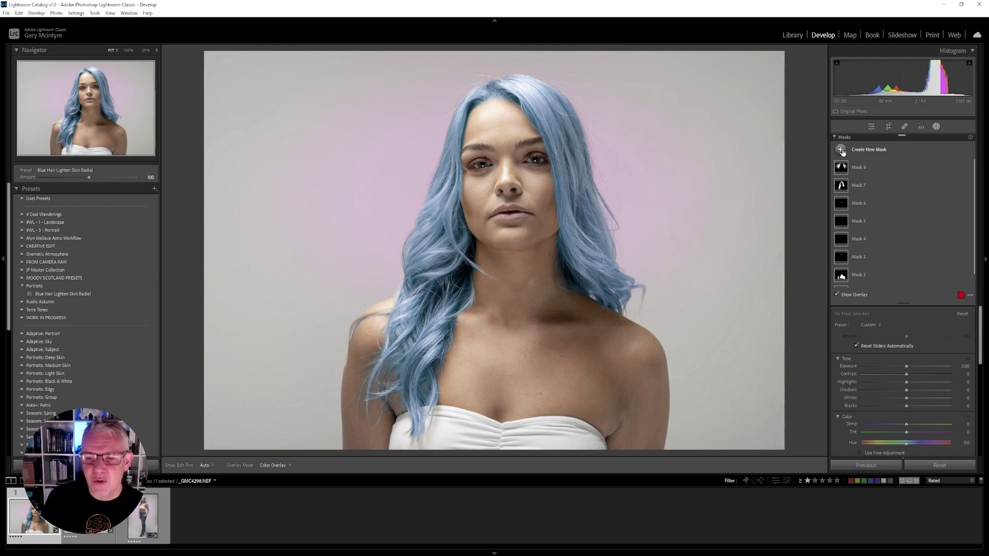
left_click(841, 150)
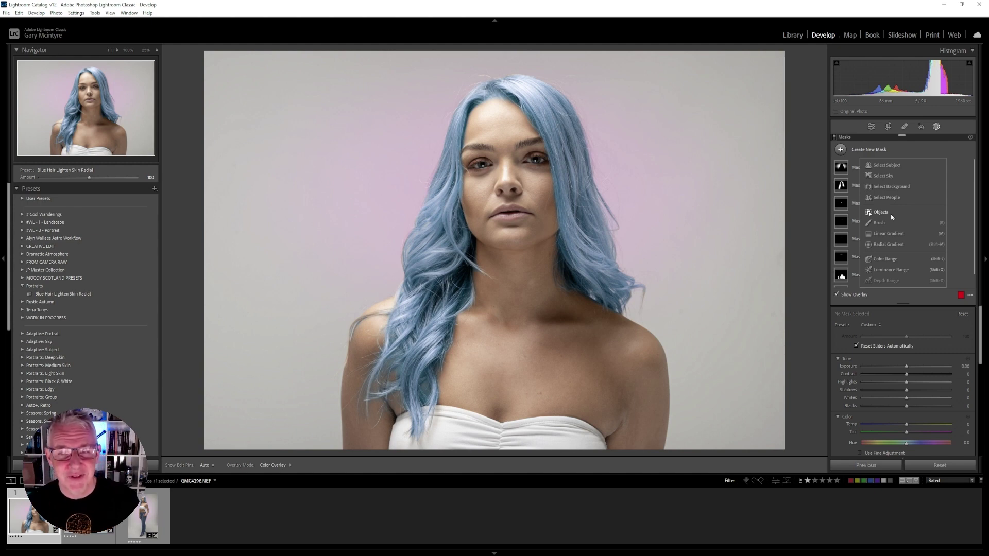
- Close the masking panel and send the blue-haired portrait to Edit in Photoshop
left_click(936, 126)
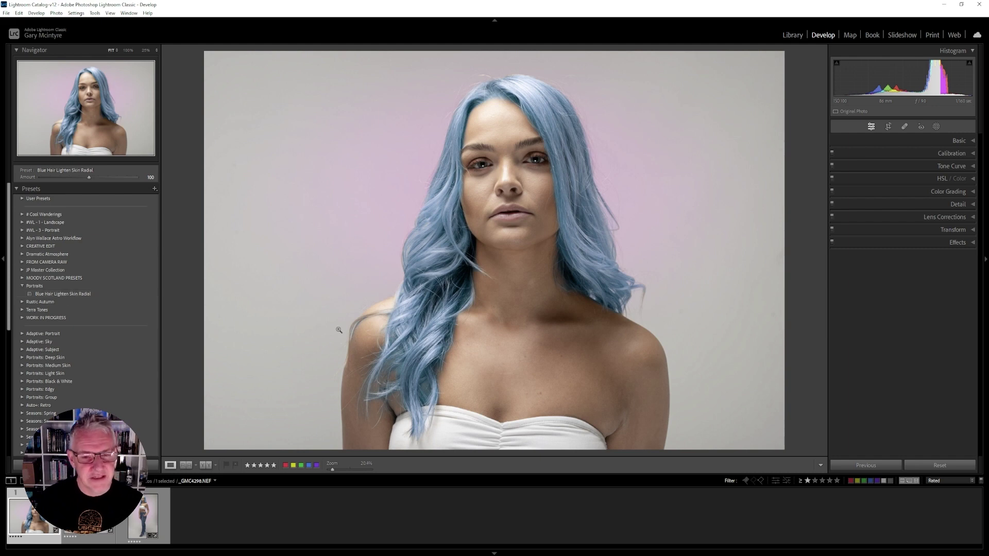
right_click(535, 221)
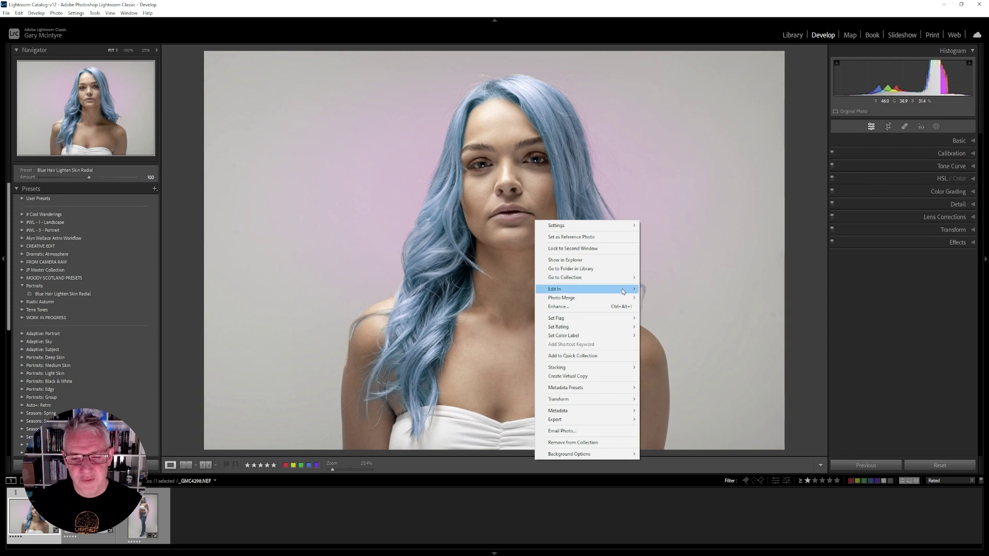
left_click(660, 289)
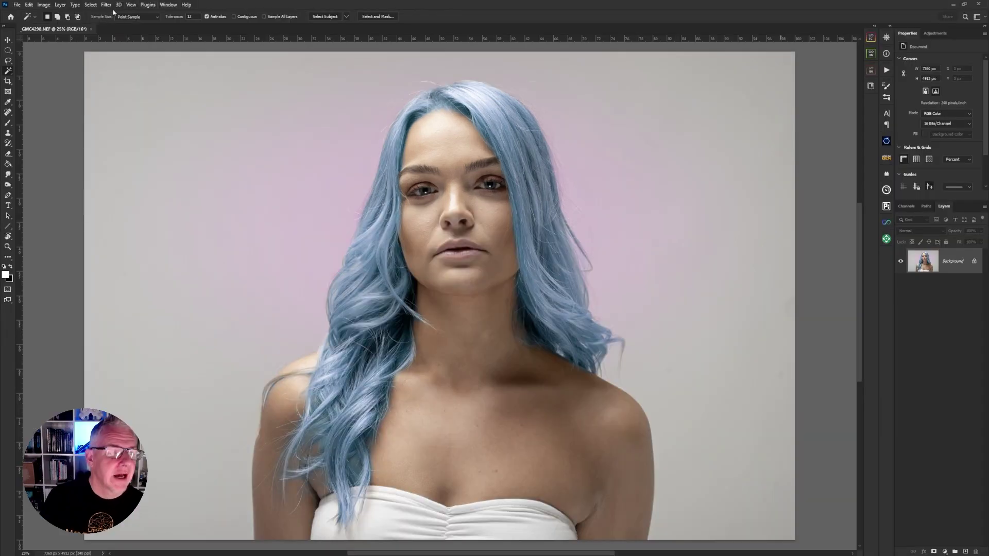
- Launch Filter > Camera Raw Filter on the portrait and display its Presets list
left_click(108, 5)
left_click(122, 65)
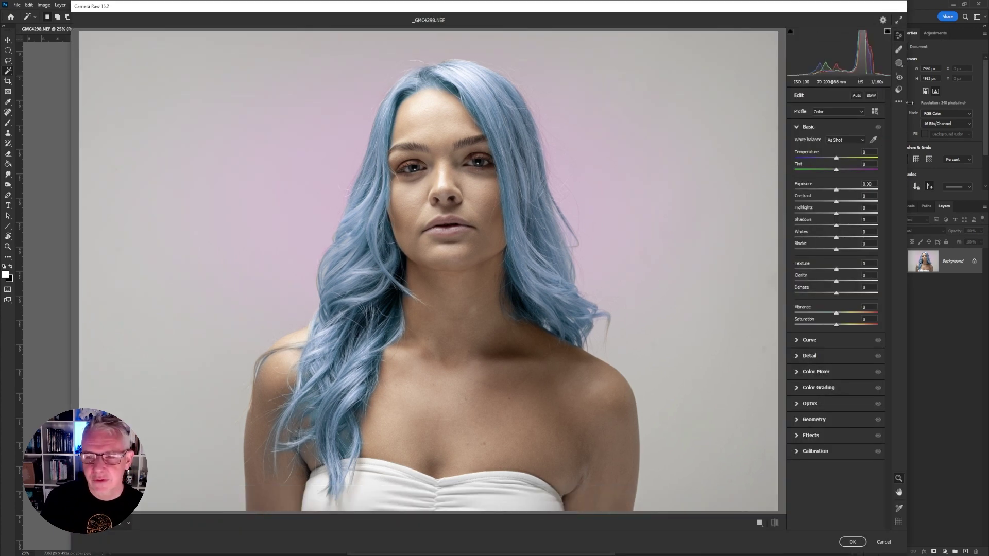
left_click(899, 90)
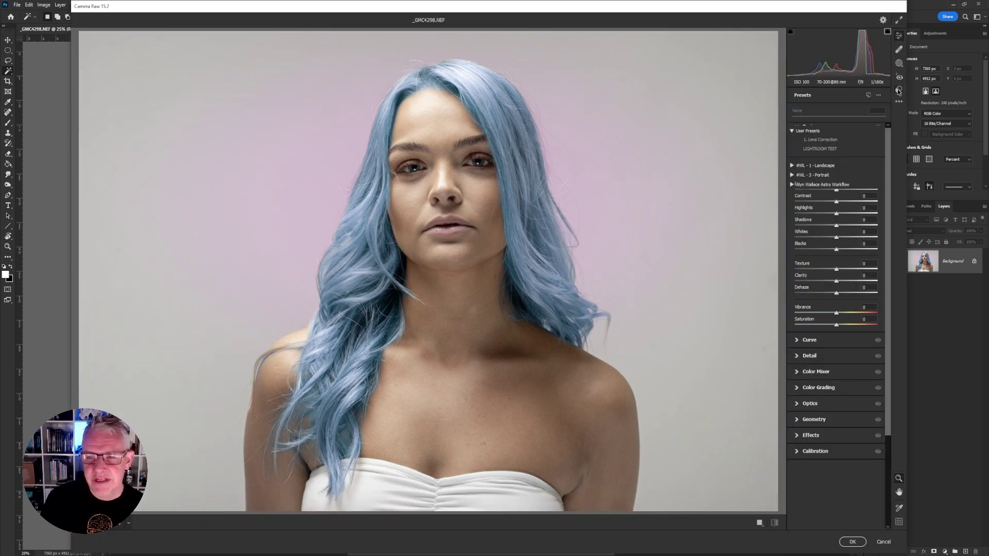